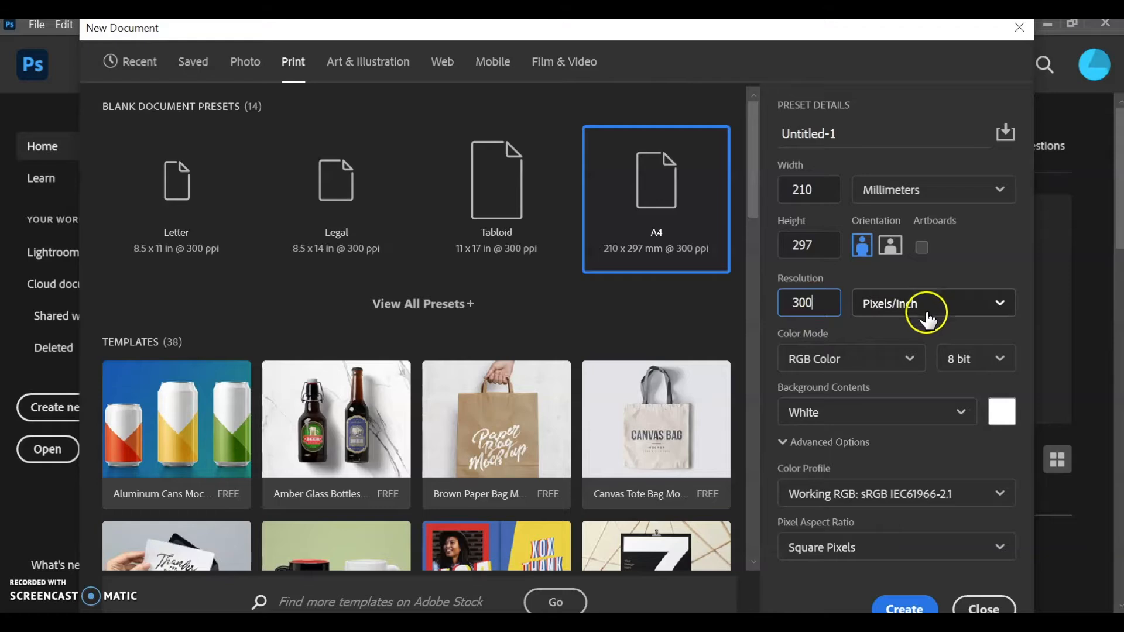
# Create the A4 print document at 300 pixels/inch with the color mode set to CMYK Color.
pyautogui.click(825, 363)
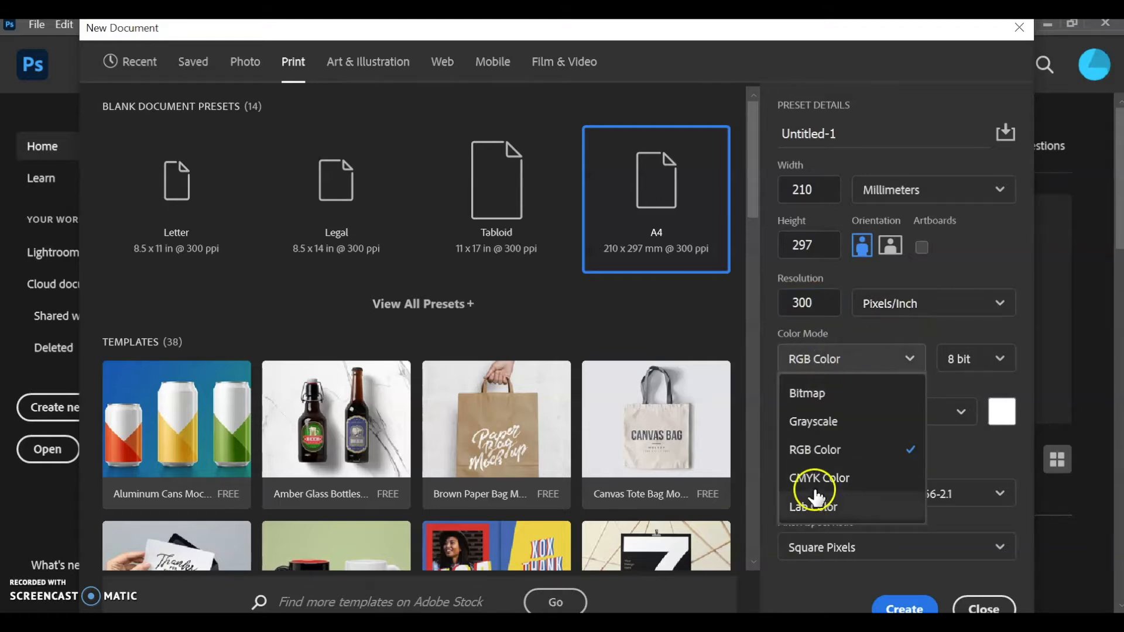
pyautogui.click(828, 476)
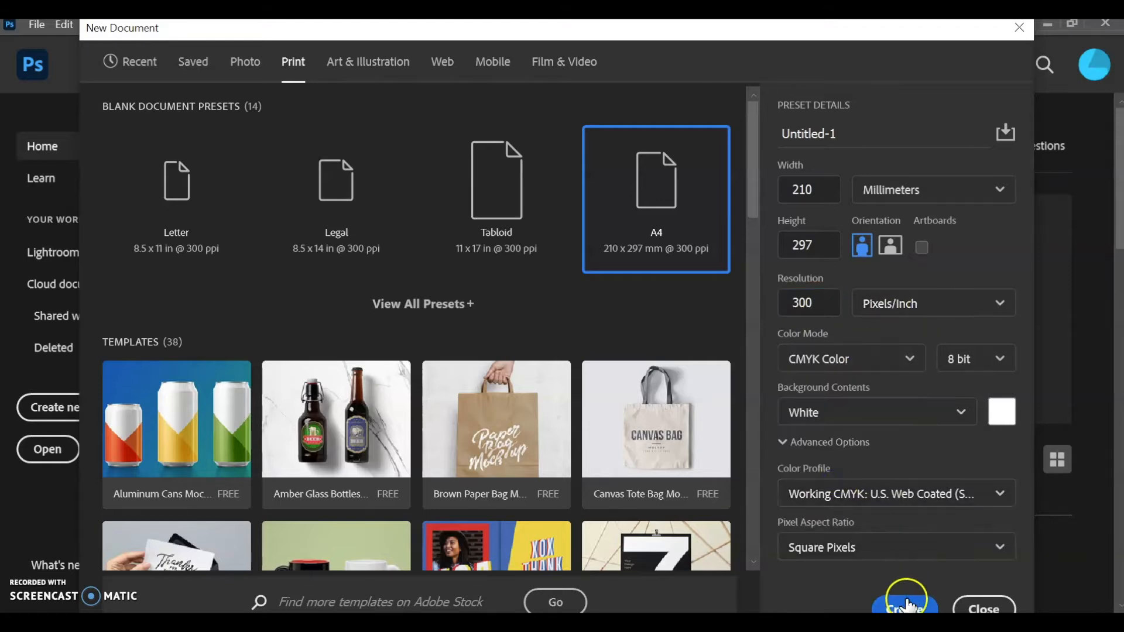
pyautogui.click(906, 606)
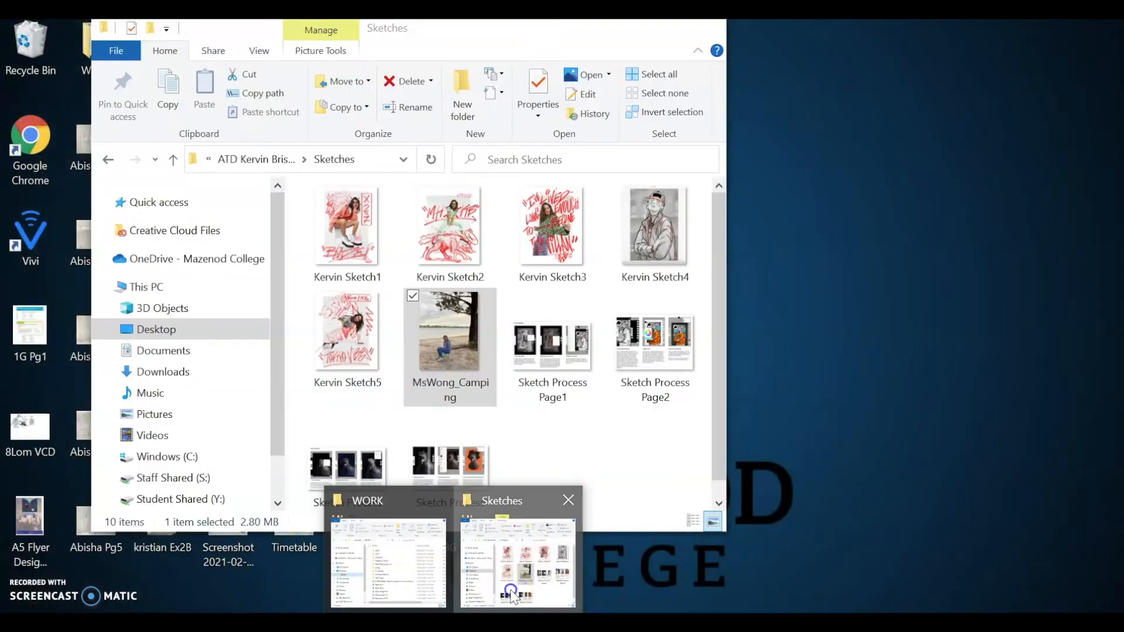
# Place the camping photo from the Sketches folder into the new document.
pyautogui.click(518, 586)
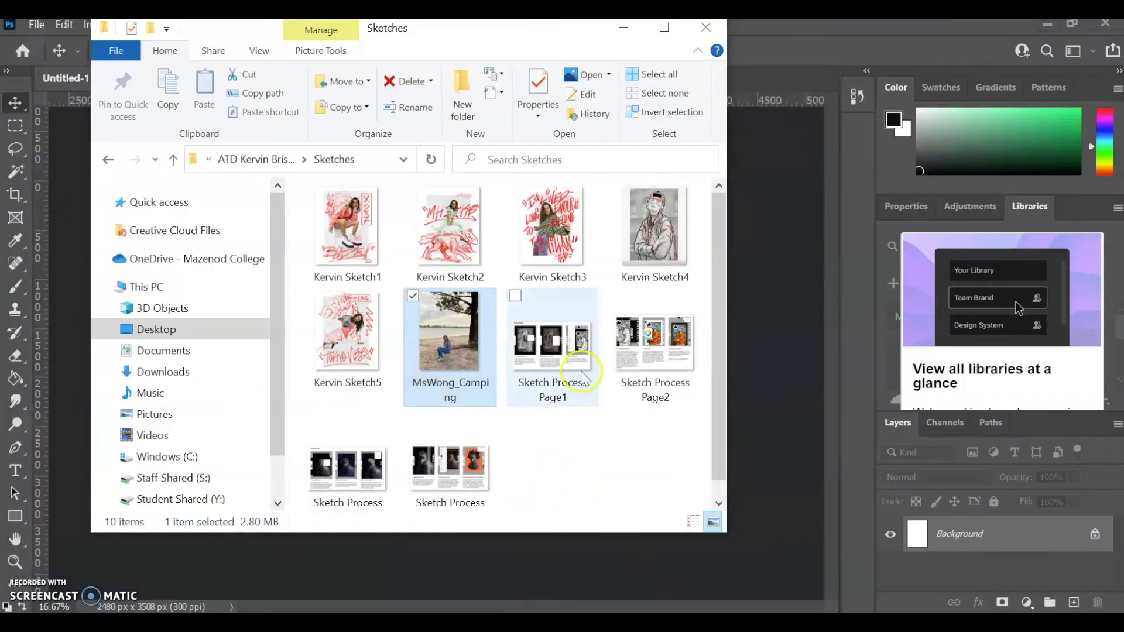
pyautogui.moveTo(548, 29); pyautogui.dragTo(489, 48)
pyautogui.click(384, 365)
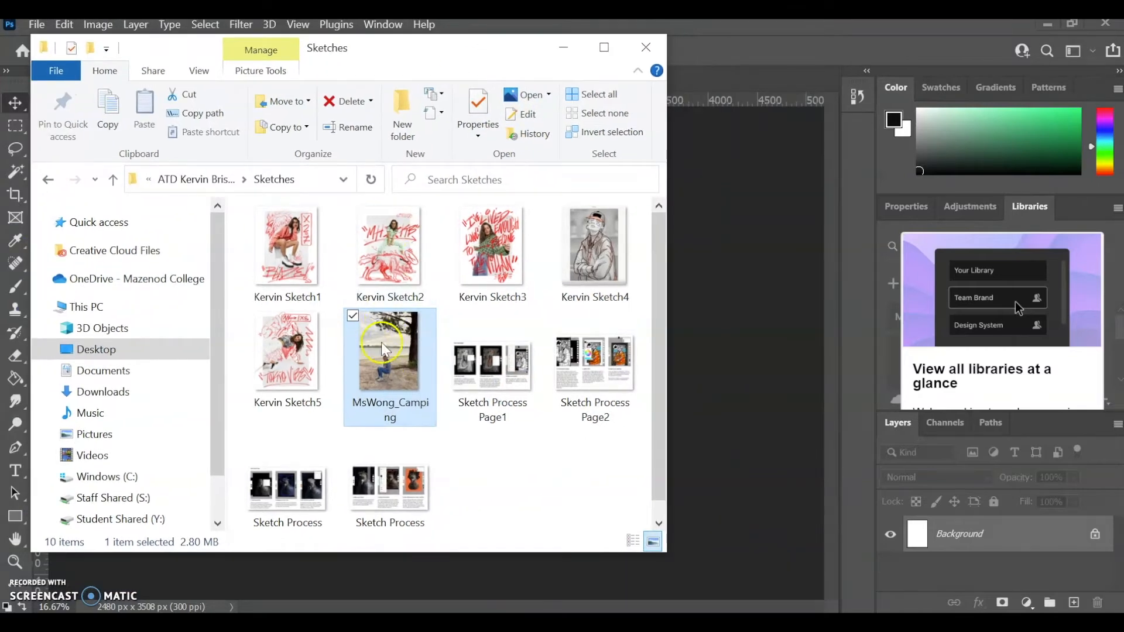
pyautogui.moveTo(381, 344); pyautogui.dragTo(767, 385)
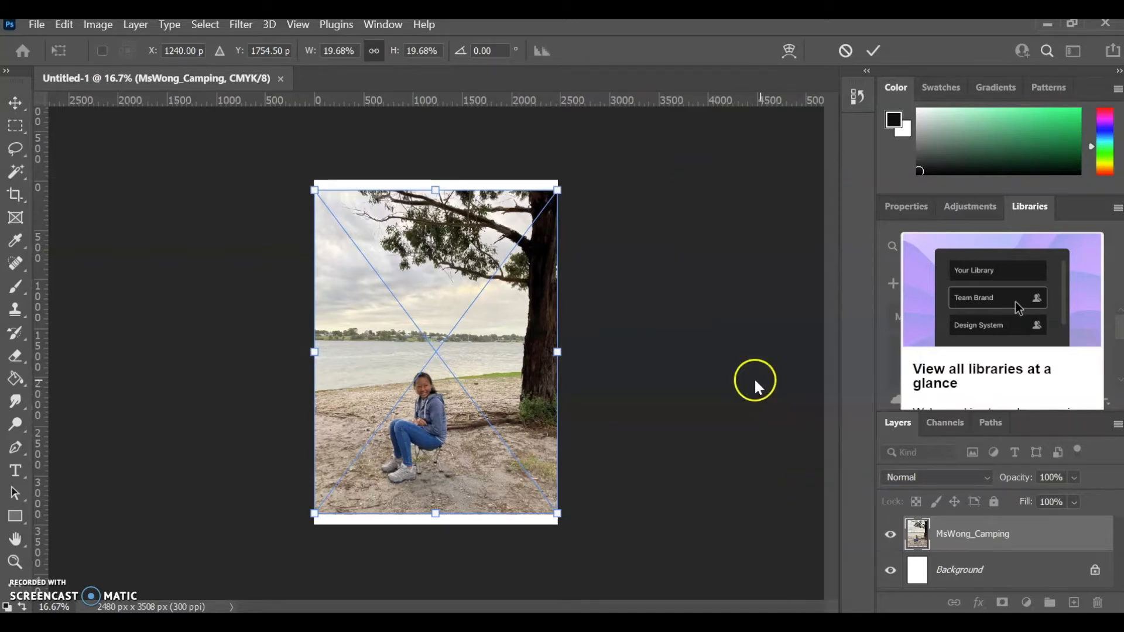
pyautogui.press('Return')
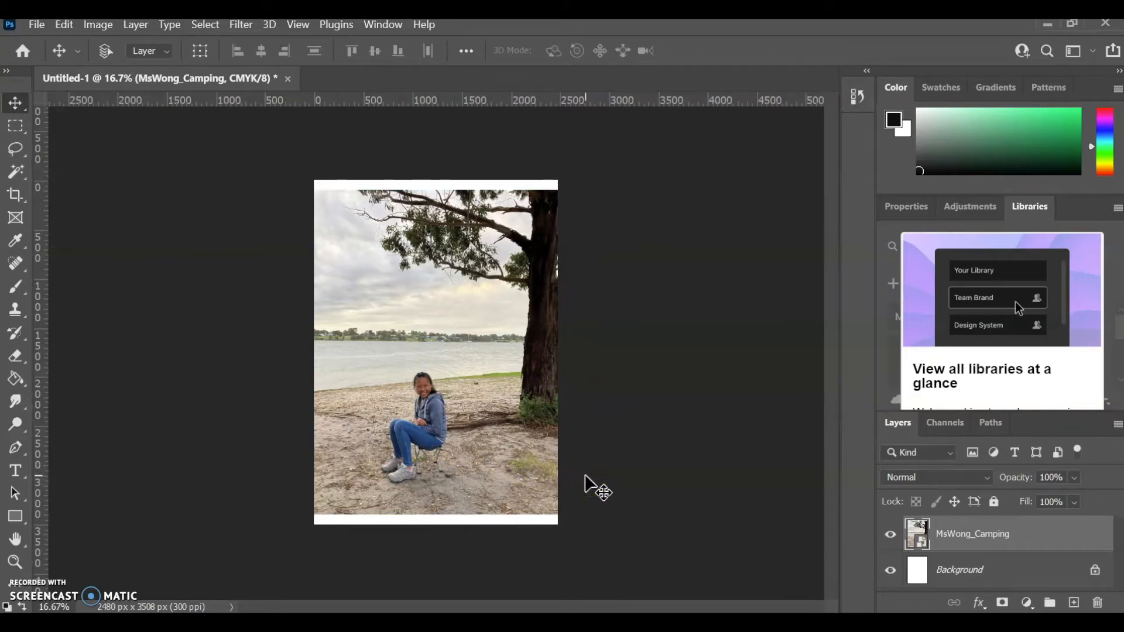
# Scale the placed photo up proportionally to about 21.77% so it covers the whole page.
pyautogui.press('ctrl')
pyautogui.hotkey('ctrl', 't')
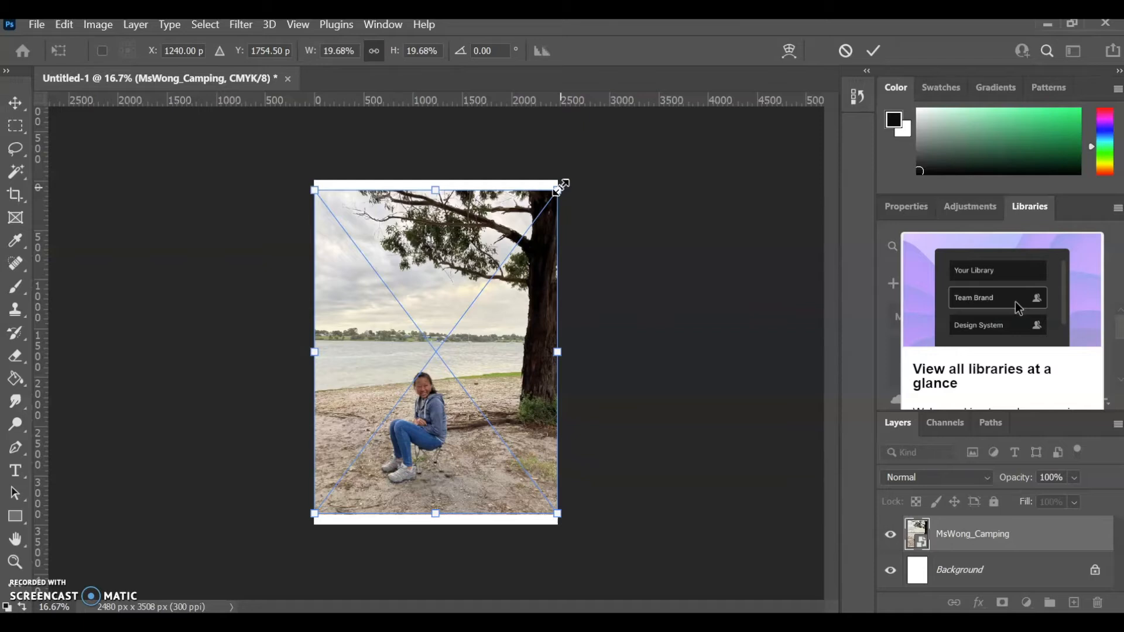
pyautogui.moveTo(561, 186); pyautogui.dragTo(712, 249)
pyautogui.moveTo(549, 345); pyautogui.dragTo(546, 367)
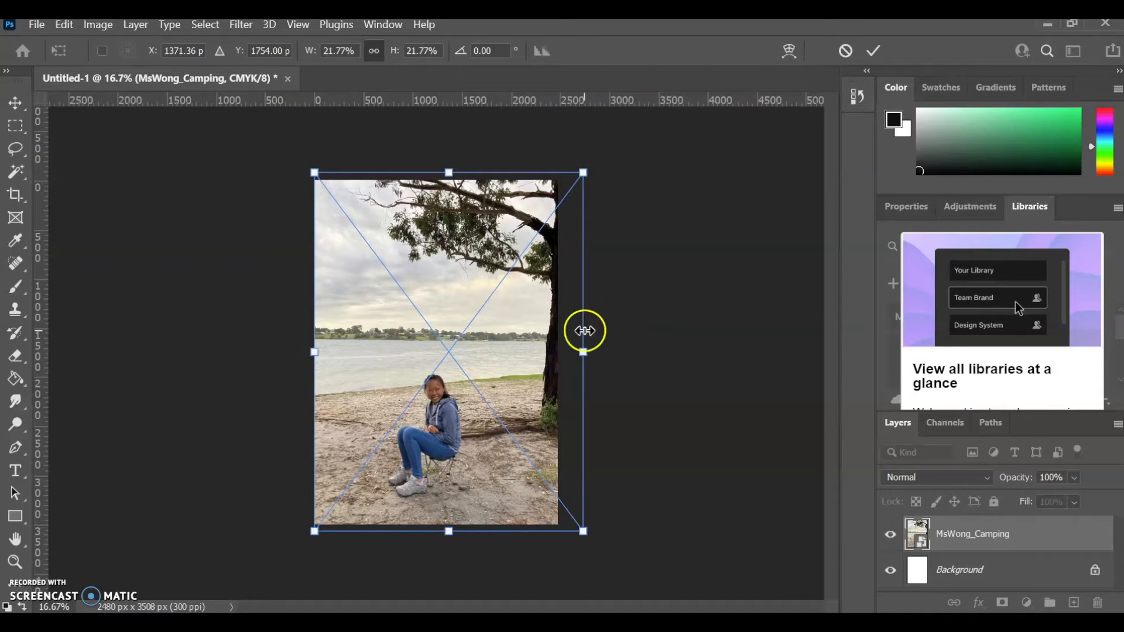
pyautogui.press('Return')
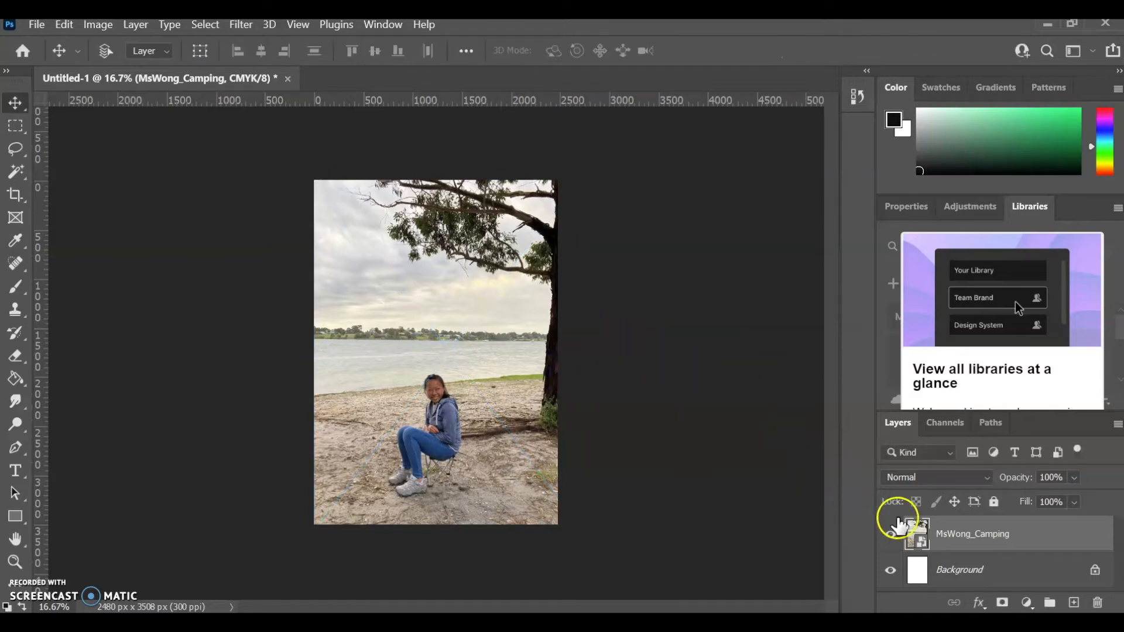
# Rename the photo layer as Picture.
pyautogui.doubleClick(987, 535)
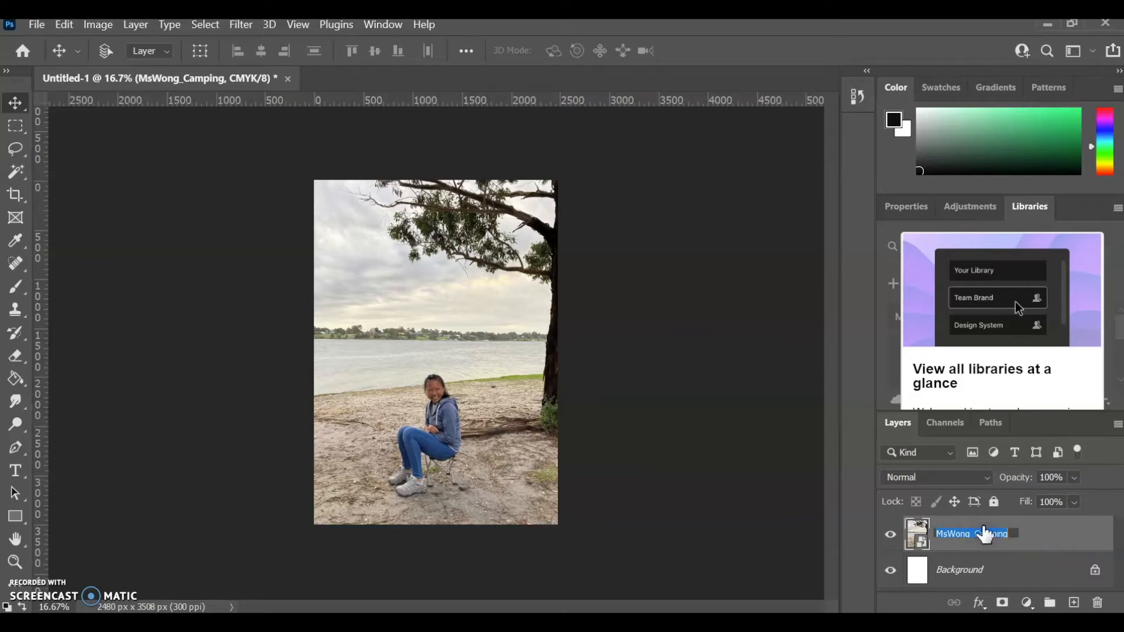
pyautogui.write('Picture')
pyautogui.press('Return')
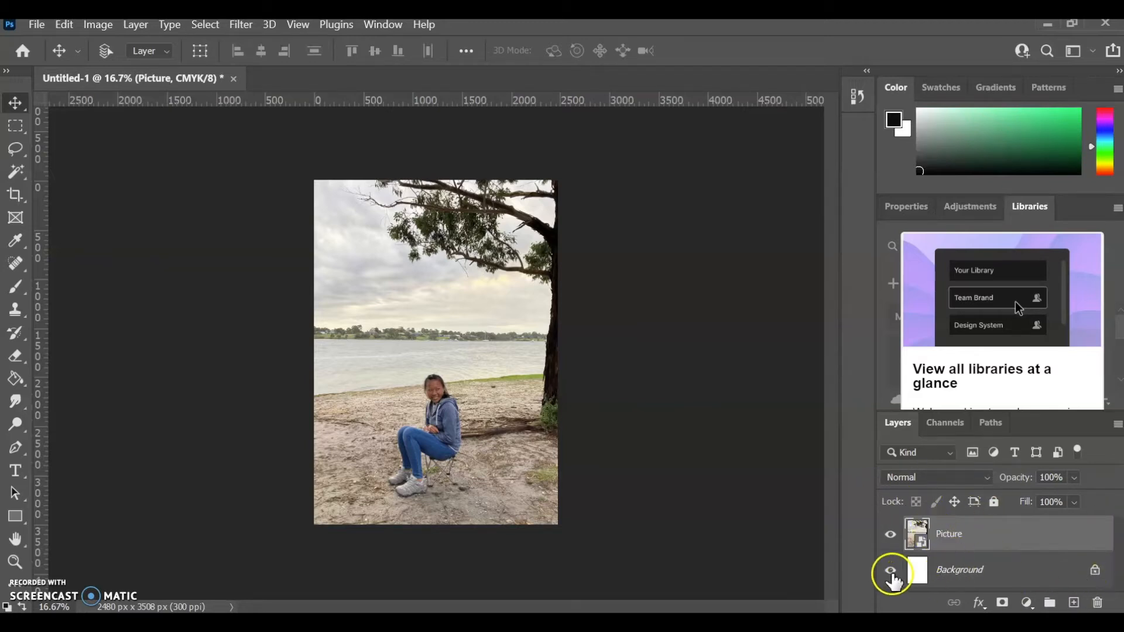
# Add a new empty layer above Picture and name it Idea 1.
pyautogui.click(1074, 608)
pyautogui.click(959, 535)
pyautogui.doubleClick(959, 535)
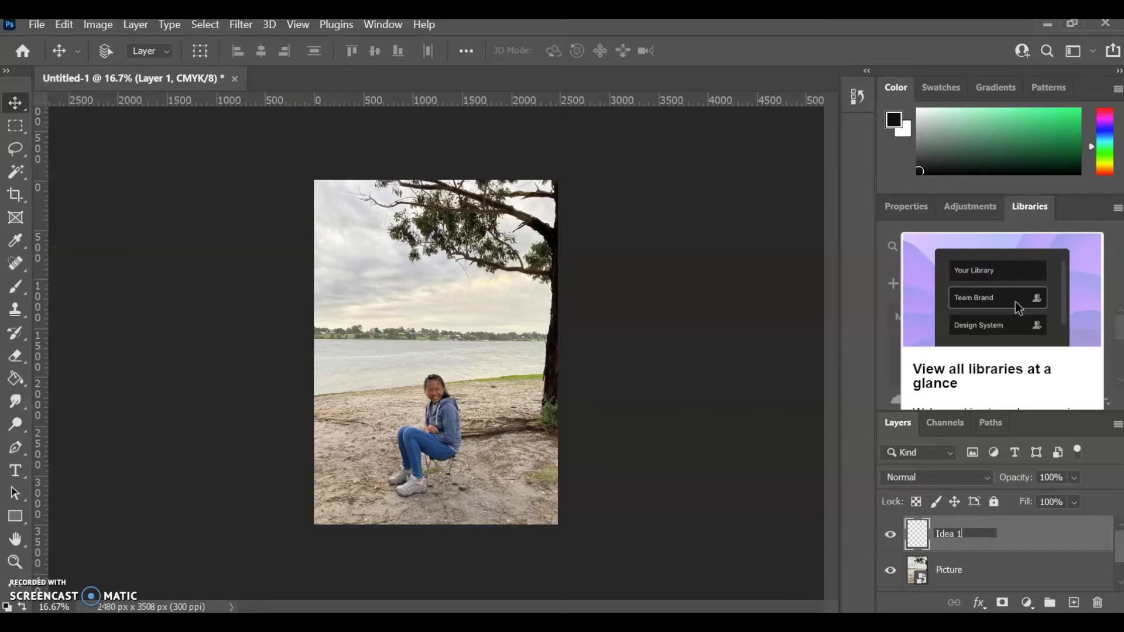
pyautogui.press('Return')
# Add another empty layer above Idea 1 and name it Idea 2.
pyautogui.click(1075, 604)
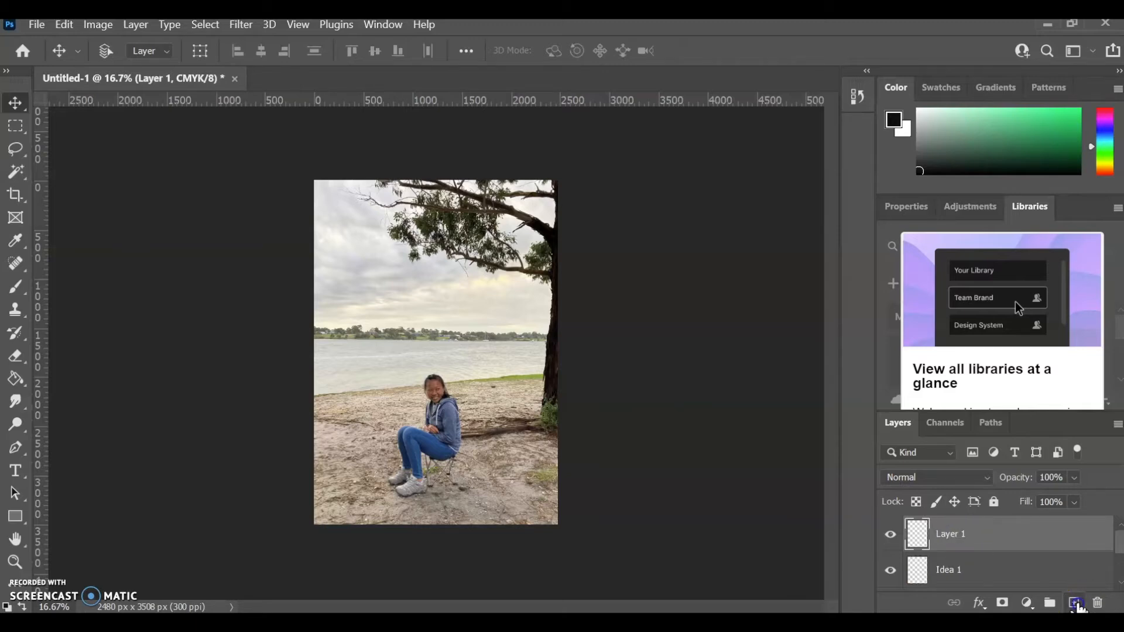
pyautogui.doubleClick(953, 531)
pyautogui.write('Idea 2')
pyautogui.press('Return')
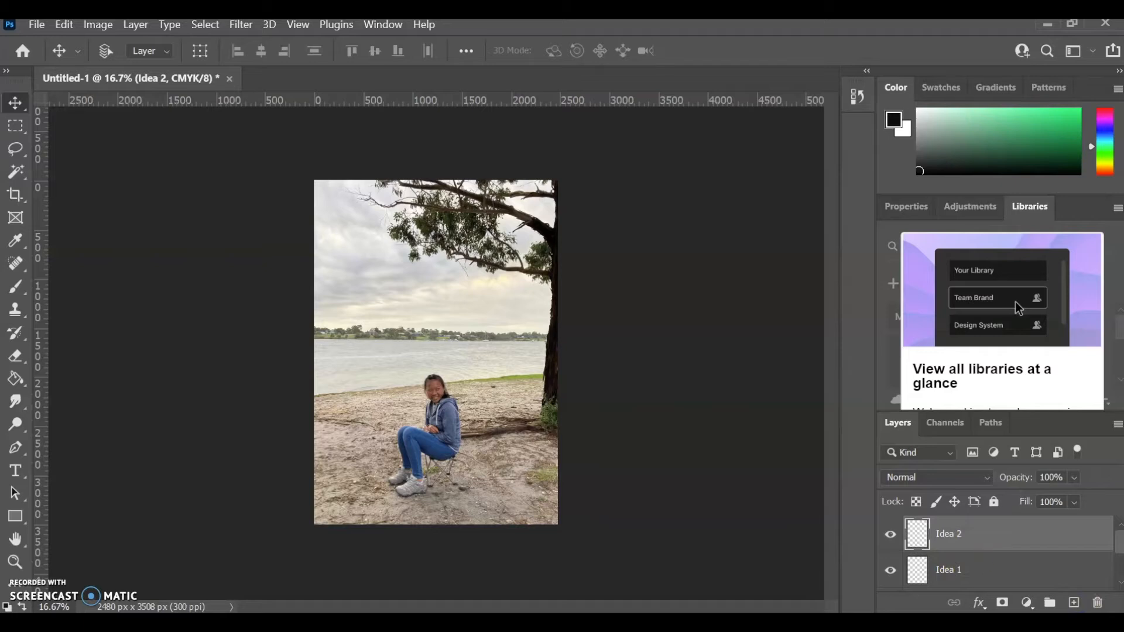
# Add a third empty layer above Idea 2 and name it Idea 3.
pyautogui.click(1074, 603)
pyautogui.doubleClick(955, 532)
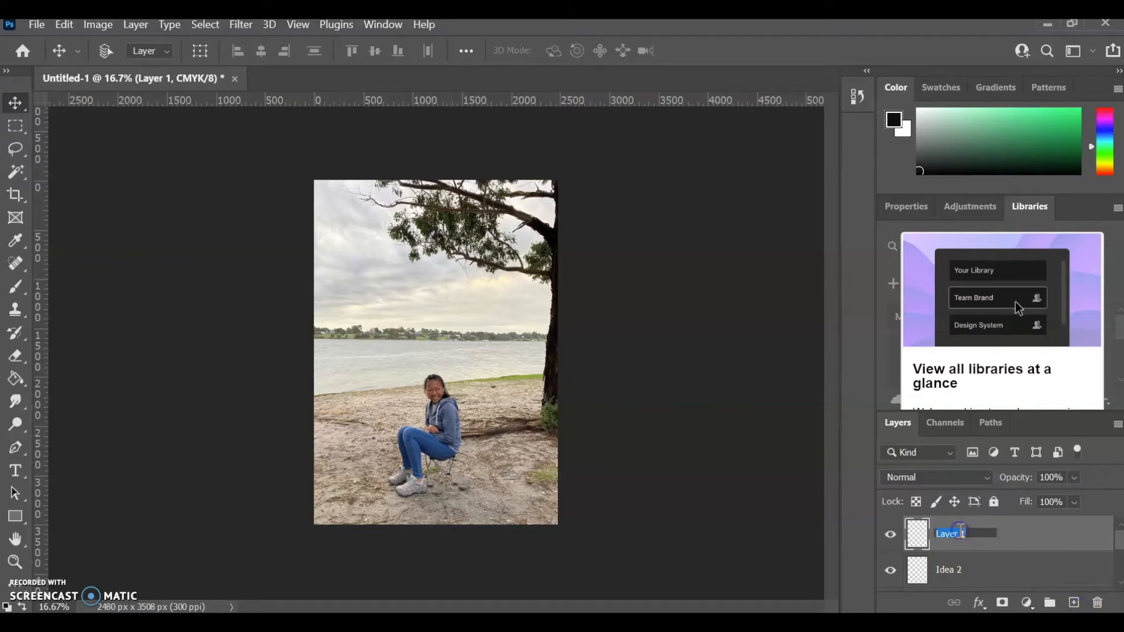
pyautogui.press('BackSpace')
pyautogui.write('Idea 3')
pyautogui.press('Return')
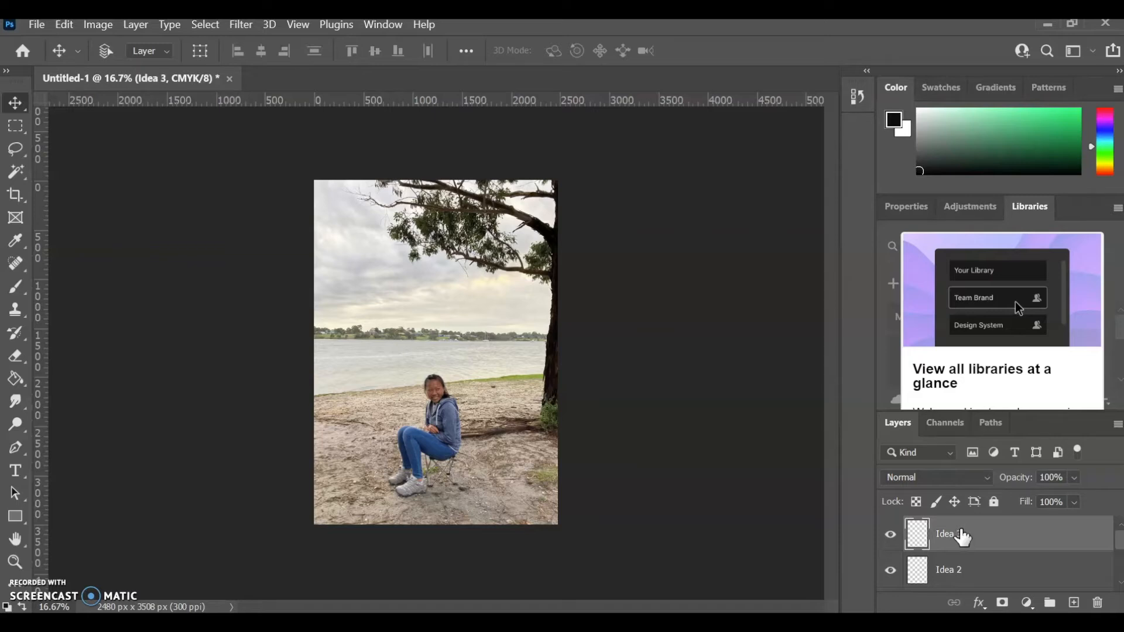
# Hide the Idea 3 and Idea 2 layers.
pyautogui.click(887, 534)
pyautogui.click(889, 570)
pyautogui.scroll(-2, 989, 563)
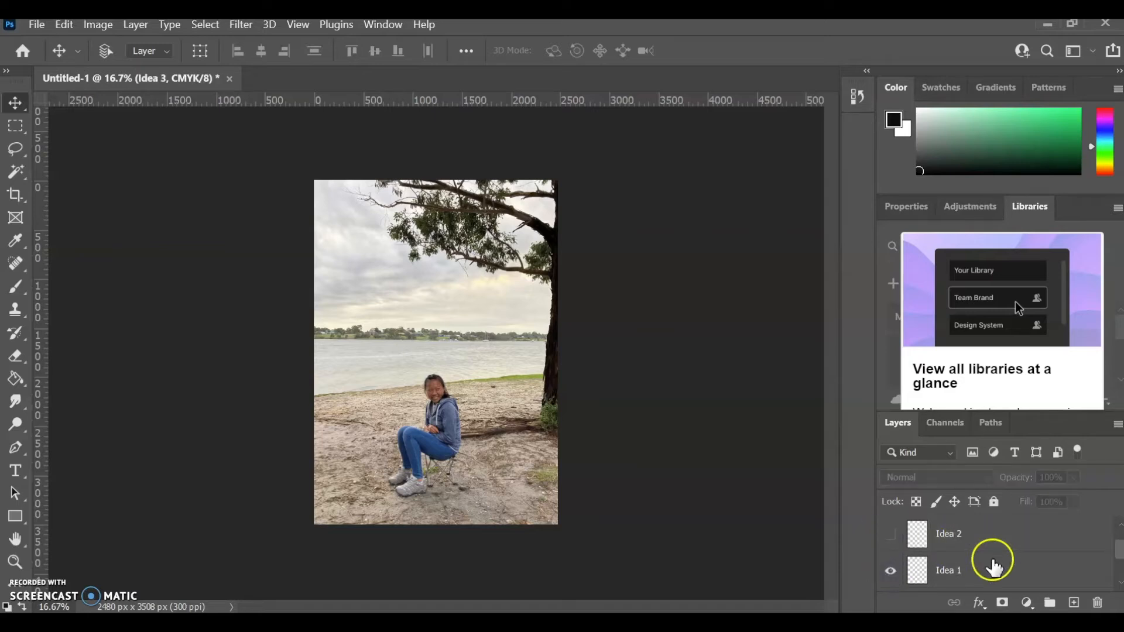
# Lower the Picture layer's opacity to about 48% so the photo is faded for sketching over.
pyautogui.click(978, 570)
pyautogui.click(974, 536)
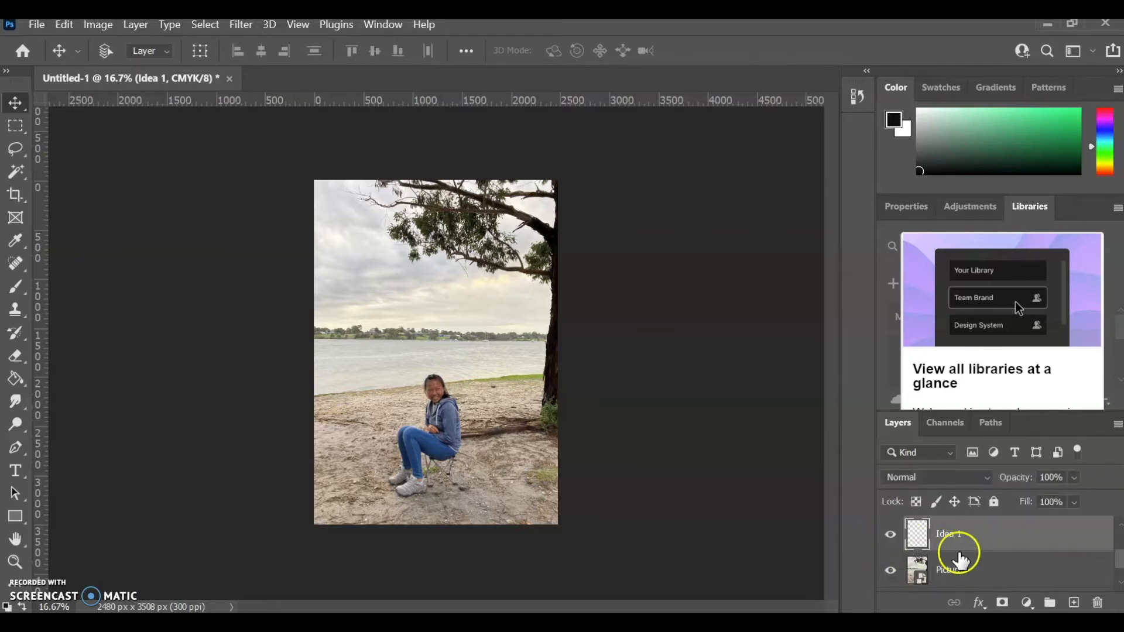
pyautogui.click(967, 567)
pyautogui.click(1074, 476)
pyautogui.click(1065, 495)
pyautogui.moveTo(1079, 494); pyautogui.dragTo(1062, 496)
pyautogui.click(986, 553)
pyautogui.click(986, 545)
pyautogui.click(989, 571)
pyautogui.click(1073, 477)
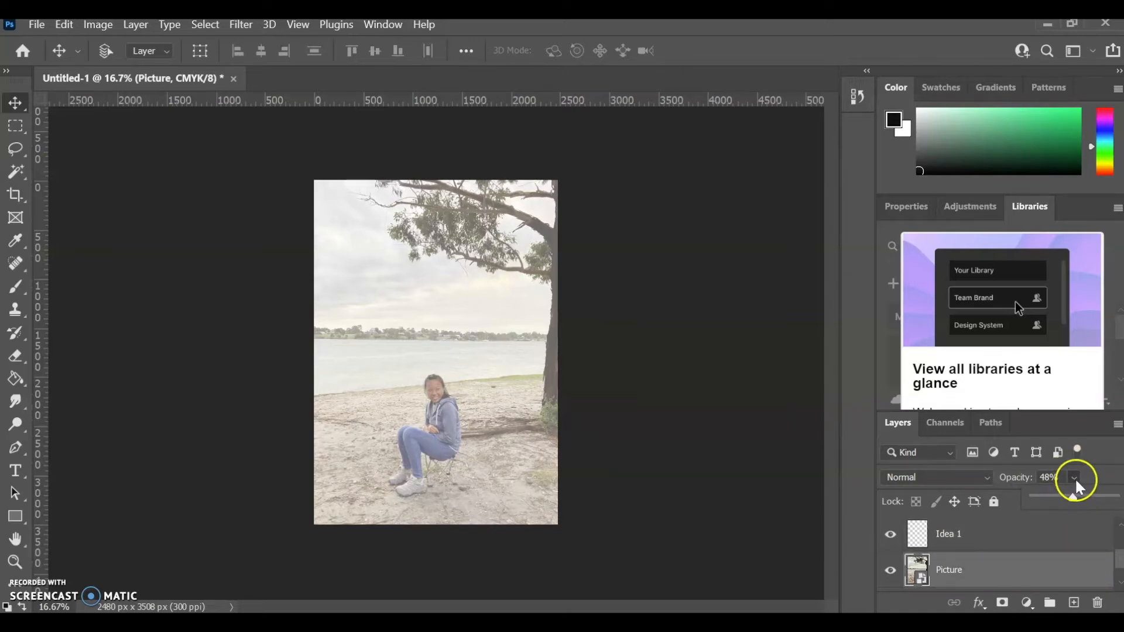
pyautogui.moveTo(1072, 494)
pyautogui.mouseDown()
pyautogui.moveTo(1085, 498)
pyautogui.moveTo(1074, 497)
pyautogui.mouseUp()
# Target the Idea 1 layer and choose the Kyle's Drawing Box - Happy HB dry media brush at 10 px for the Brush tool.
pyautogui.click(1012, 533)
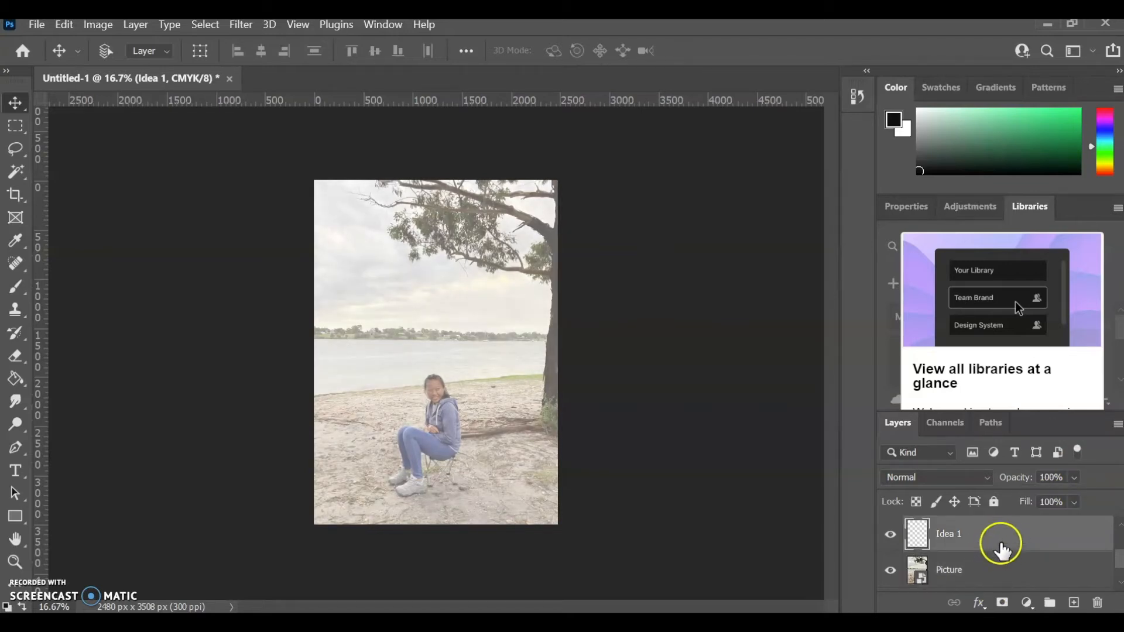
pyautogui.click(1015, 548)
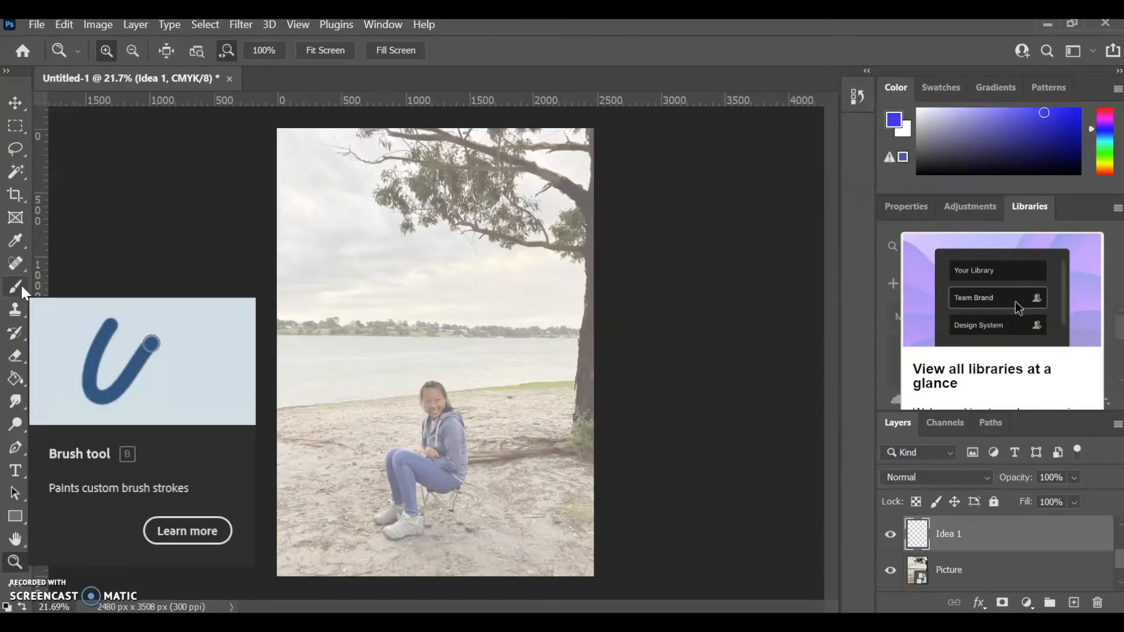
pyautogui.click(16, 286)
pyautogui.click(130, 54)
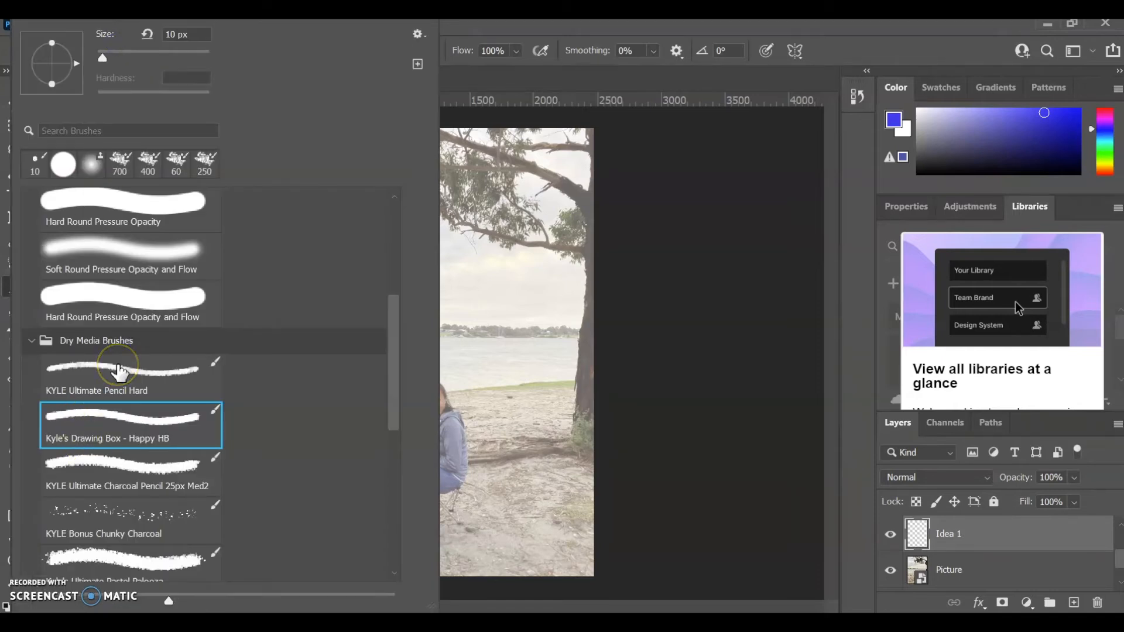
pyautogui.scroll(1, 119, 373)
pyautogui.scroll(5, 119, 373)
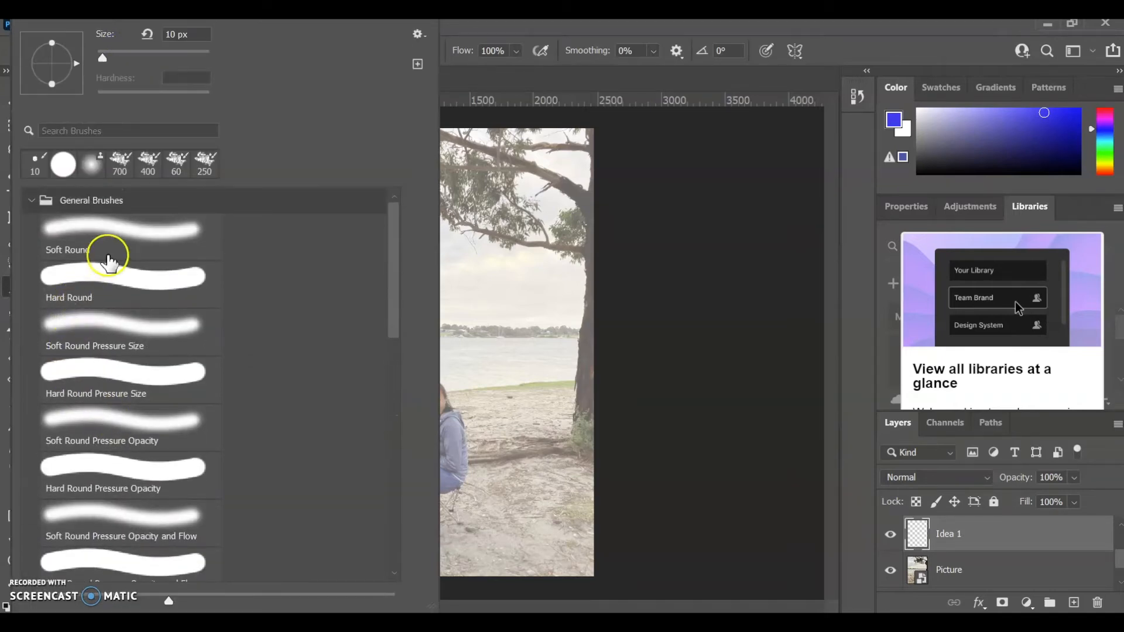
pyautogui.scroll(-1, 117, 421)
pyautogui.scroll(-5, 119, 384)
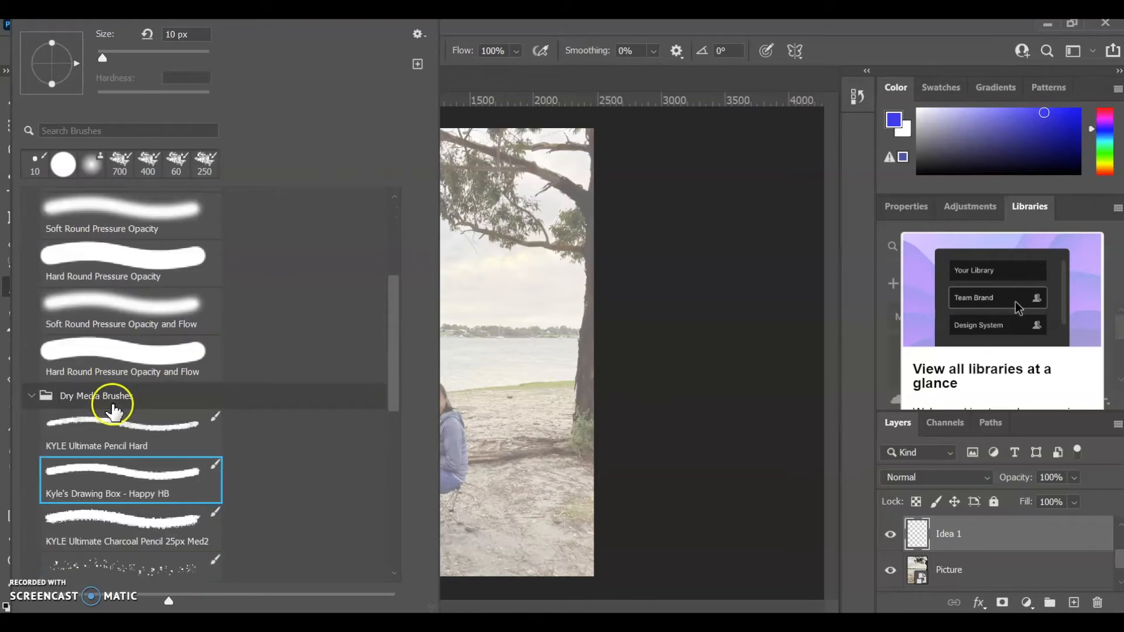
pyautogui.click(129, 419)
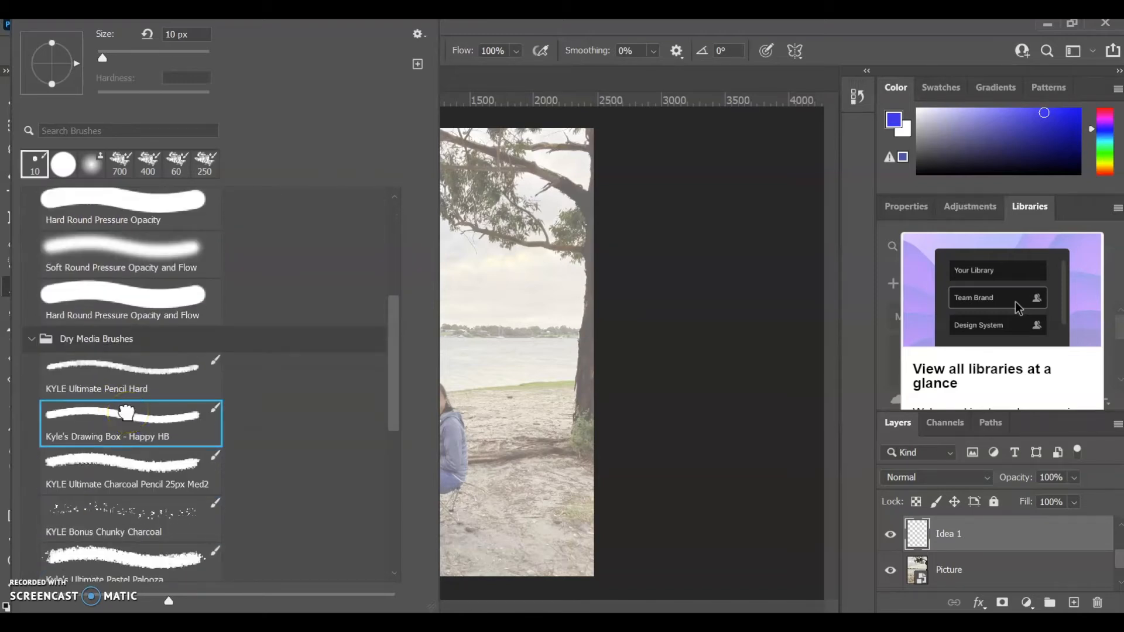
pyautogui.click(674, 388)
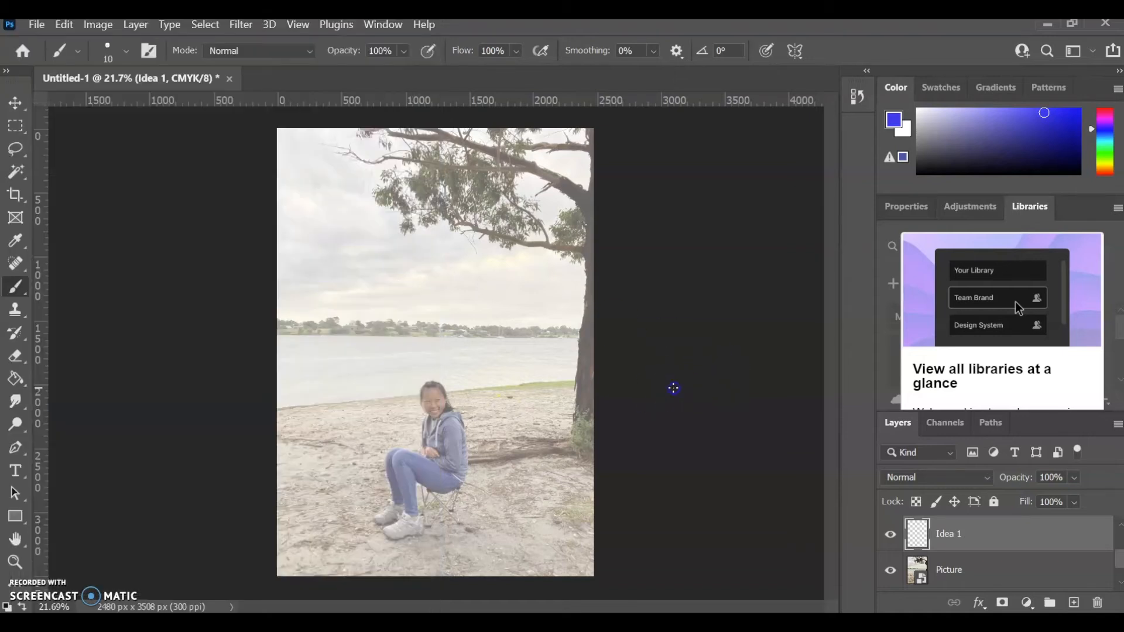
# Set the brush size to 1 px.
pyautogui.click(124, 51)
pyautogui.moveTo(103, 60); pyautogui.dragTo(78, 61)
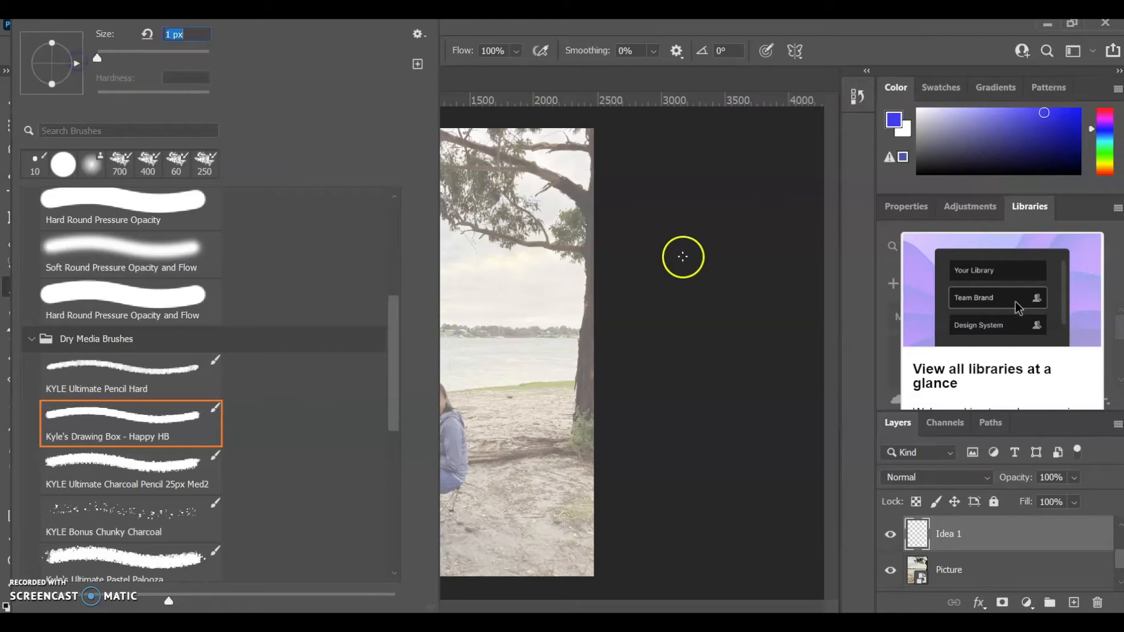
pyautogui.click(674, 253)
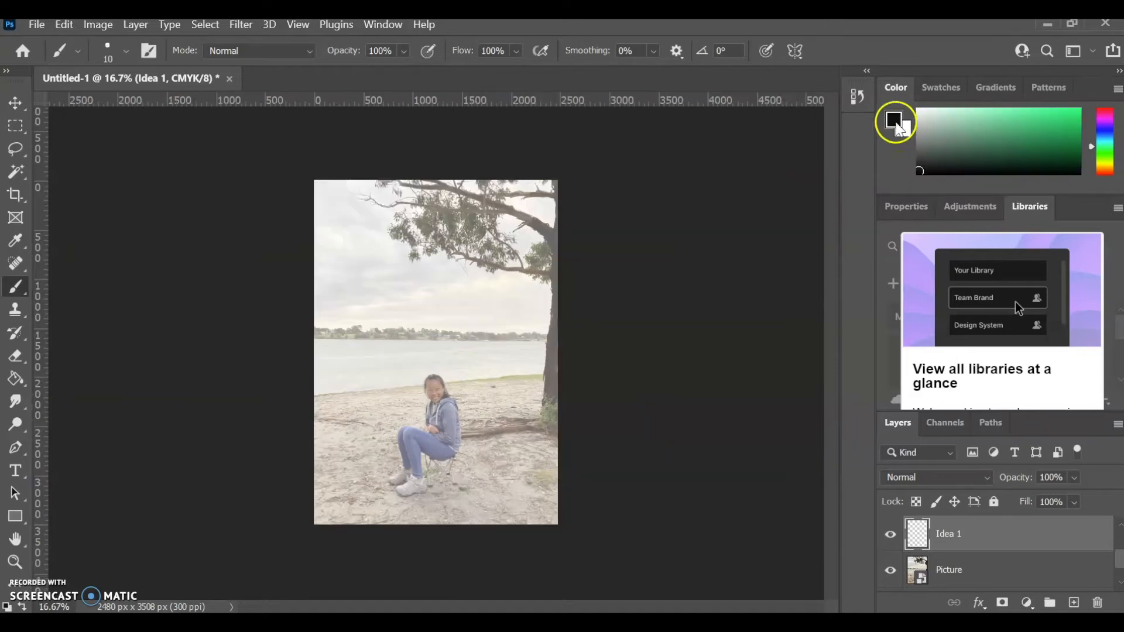
# Set the foreground color to the blue 3a35ee.
pyautogui.click(895, 120)
pyautogui.moveTo(577, 205); pyautogui.dragTo(576, 196)
pyautogui.moveTo(526, 163)
pyautogui.mouseDown()
pyautogui.moveTo(502, 133)
pyautogui.moveTo(510, 121)
pyautogui.moveTo(494, 121)
pyautogui.moveTo(506, 136)
pyautogui.mouseUp()
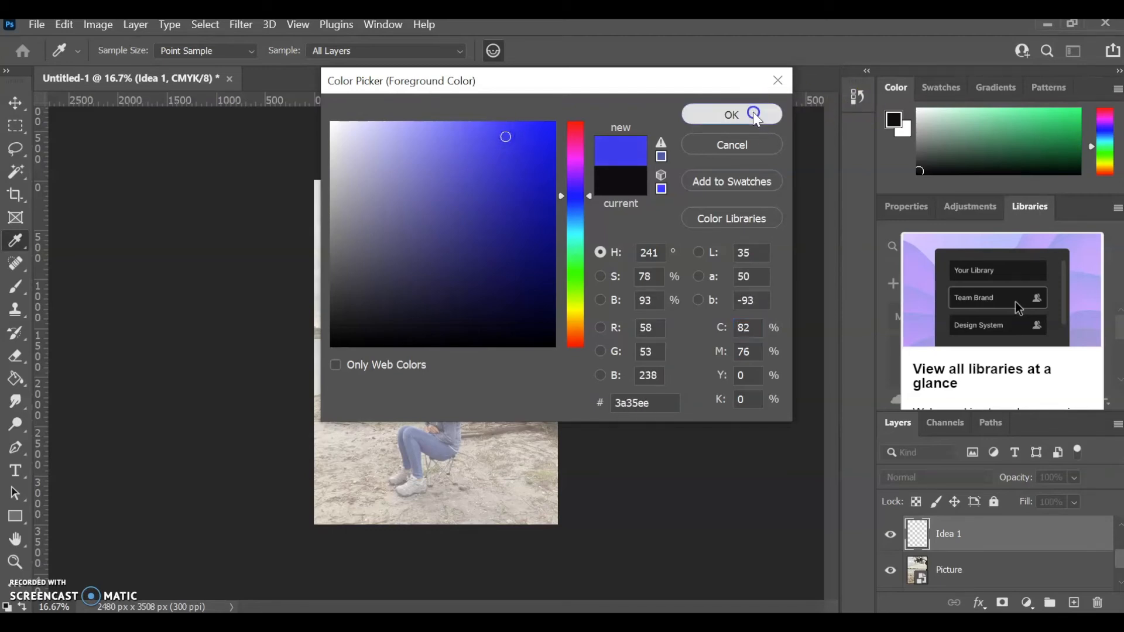
pyautogui.click(752, 113)
# Sketch a tent with a front opening and a sloping side on the beach between the seated woman and the tree, using the Brush tool.
pyautogui.press('b')
pyautogui.hotkey('ctrl', '0')
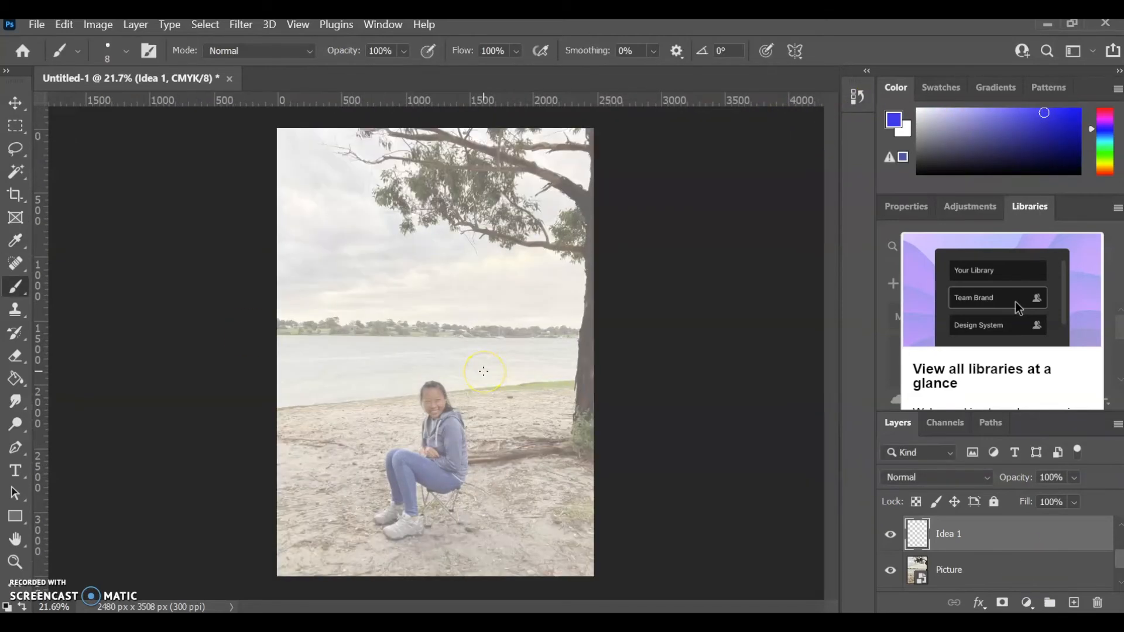
pyautogui.press('z')
pyautogui.click(483, 371)
pyautogui.click(484, 371)
pyautogui.moveTo(450, 401); pyautogui.dragTo(448, 386)
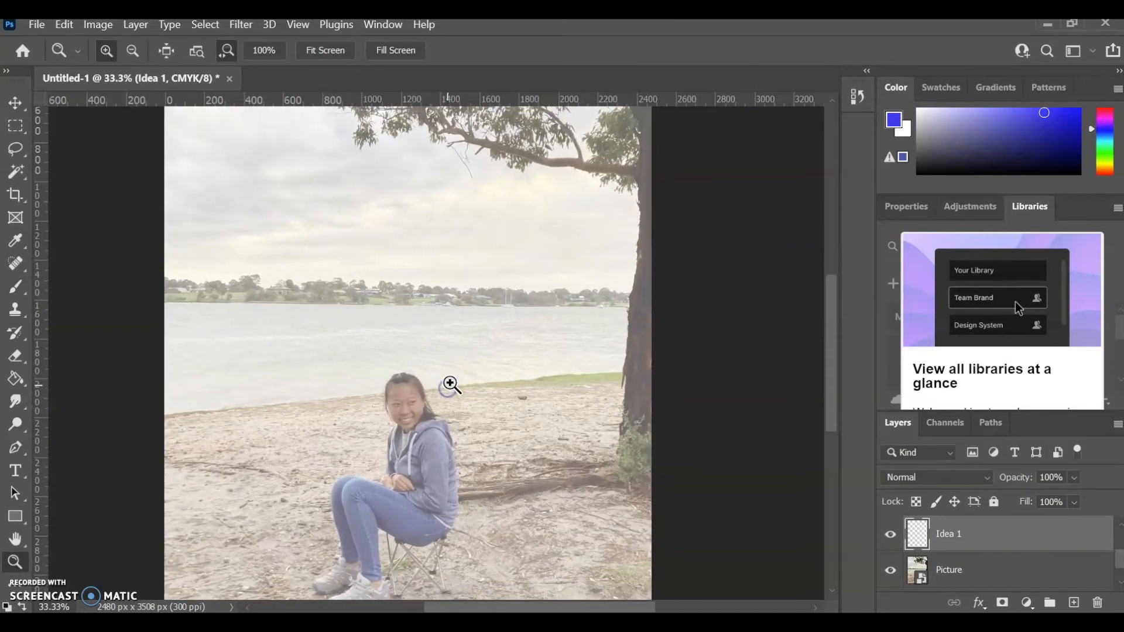
pyautogui.click(16, 288)
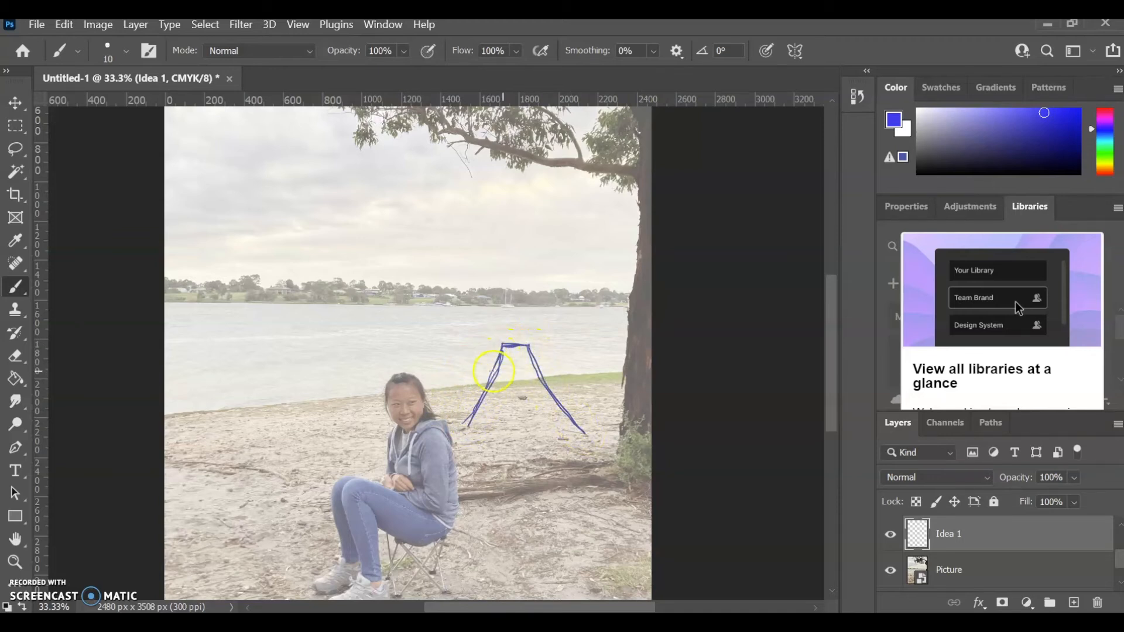
pyautogui.moveTo(447, 437)
pyautogui.mouseDown()
pyautogui.moveTo(591, 448)
pyautogui.moveTo(562, 440)
pyautogui.mouseUp()
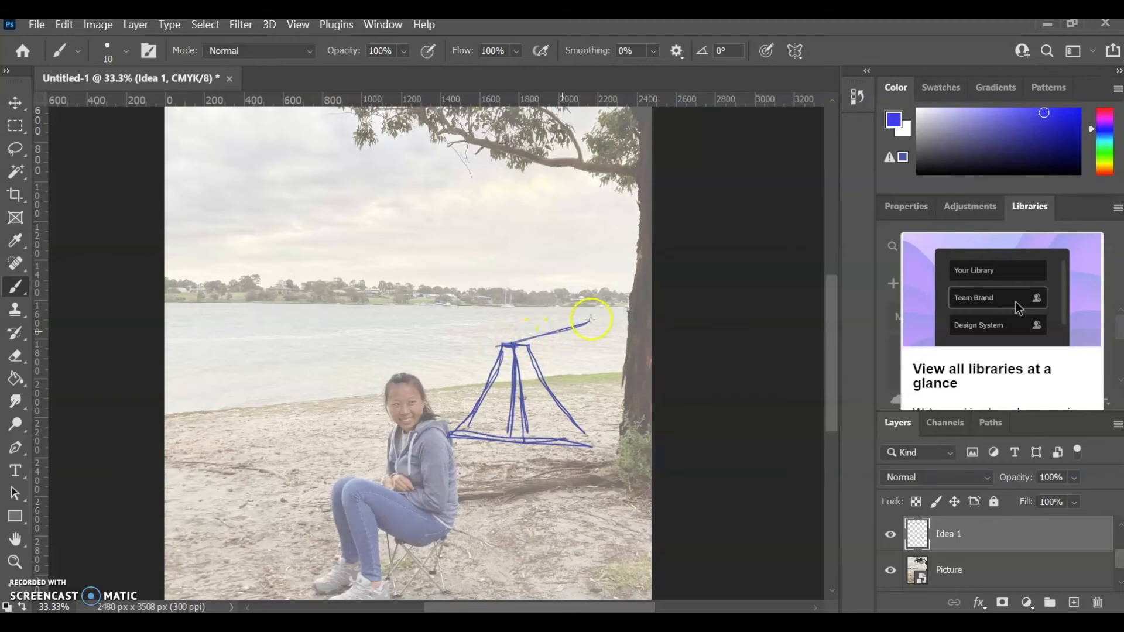
pyautogui.moveTo(611, 360)
pyautogui.mouseDown()
pyautogui.moveTo(634, 403)
pyautogui.moveTo(599, 440)
pyautogui.mouseUp()
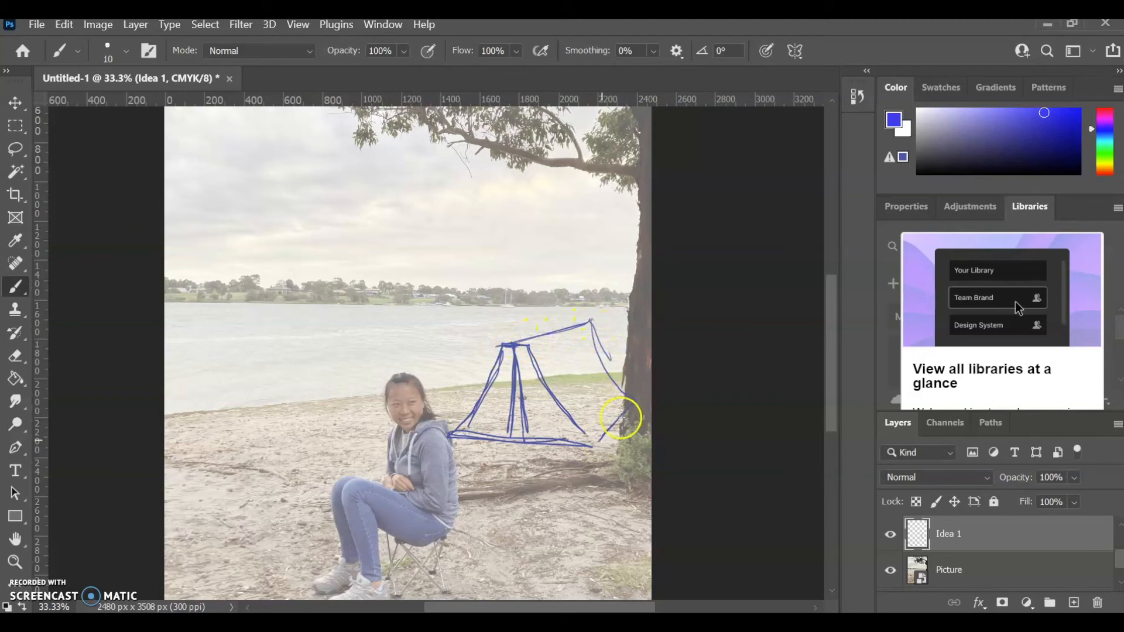
pyautogui.moveTo(603, 351)
pyautogui.mouseDown()
pyautogui.moveTo(631, 411)
pyautogui.moveTo(597, 449)
pyautogui.mouseUp()
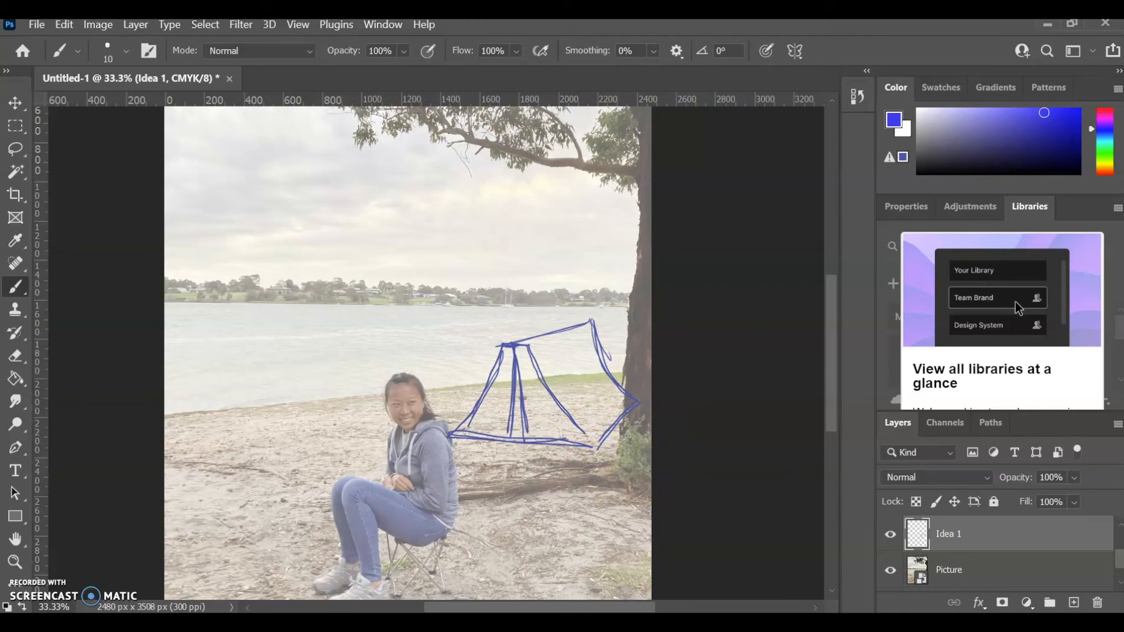
# Sketch a four-legged animal with a round head, pointed ears, teeth and an arched back at the woman's feet.
pyautogui.moveTo(834, 418); pyautogui.dragTo(831, 454)
pyautogui.moveTo(249, 444)
pyautogui.mouseDown()
pyautogui.moveTo(304, 426)
pyautogui.moveTo(388, 463)
pyautogui.moveTo(402, 497)
pyautogui.mouseUp()
pyautogui.moveTo(289, 426)
pyautogui.mouseDown()
pyautogui.moveTo(381, 445)
pyautogui.moveTo(408, 507)
pyautogui.mouseUp()
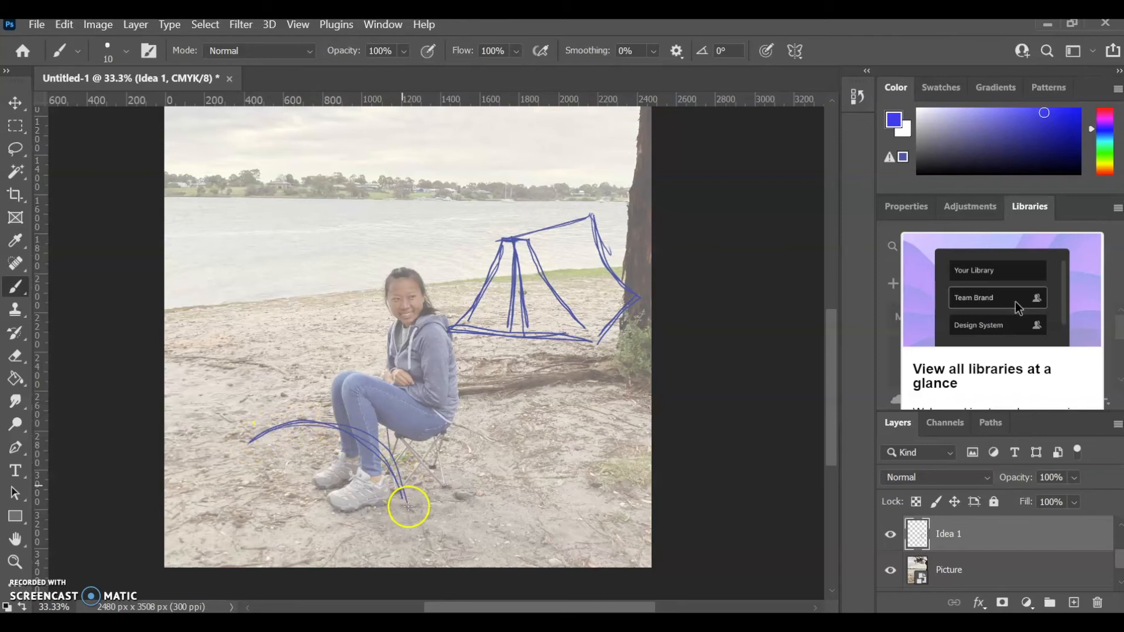
pyautogui.moveTo(236, 444)
pyautogui.mouseDown()
pyautogui.moveTo(241, 492)
pyautogui.moveTo(243, 410)
pyautogui.moveTo(269, 471)
pyautogui.moveTo(224, 424)
pyautogui.moveTo(264, 488)
pyautogui.moveTo(234, 522)
pyautogui.moveTo(269, 525)
pyautogui.moveTo(273, 504)
pyautogui.moveTo(258, 525)
pyautogui.moveTo(220, 520)
pyautogui.moveTo(320, 487)
pyautogui.moveTo(282, 544)
pyautogui.moveTo(240, 544)
pyautogui.moveTo(266, 525)
pyautogui.moveTo(248, 525)
pyautogui.moveTo(247, 540)
pyautogui.moveTo(286, 539)
pyautogui.moveTo(309, 487)
pyautogui.moveTo(320, 504)
pyautogui.moveTo(309, 508)
pyautogui.moveTo(349, 515)
pyautogui.moveTo(329, 519)
pyautogui.moveTo(345, 524)
pyautogui.moveTo(346, 493)
pyautogui.moveTo(345, 536)
pyautogui.moveTo(364, 482)
pyautogui.moveTo(339, 534)
pyautogui.moveTo(345, 545)
pyautogui.moveTo(403, 487)
pyautogui.moveTo(380, 547)
pyautogui.moveTo(313, 544)
pyautogui.moveTo(347, 533)
pyautogui.moveTo(358, 483)
pyautogui.moveTo(345, 534)
pyautogui.moveTo(314, 537)
pyautogui.moveTo(412, 539)
pyautogui.moveTo(403, 503)
pyautogui.mouseUp()
pyautogui.moveTo(217, 426)
pyautogui.mouseDown()
pyautogui.moveTo(253, 399)
pyautogui.moveTo(231, 411)
pyautogui.mouseUp()
pyautogui.moveTo(221, 473)
pyautogui.mouseDown()
pyautogui.moveTo(230, 471)
pyautogui.moveTo(213, 494)
pyautogui.moveTo(234, 459)
pyautogui.mouseUp()
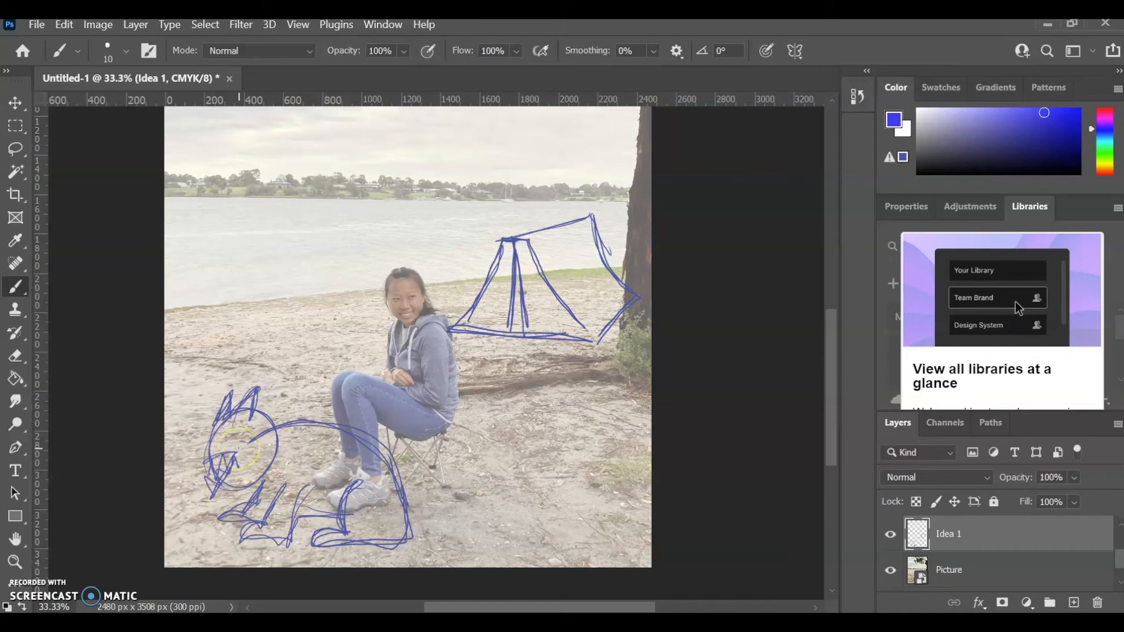
# Sketch the outlined lettering CAMPing, with CAMP running down beside the woman and "ing" continuing across behind her.
pyautogui.moveTo(825, 364); pyautogui.dragTo(838, 342)
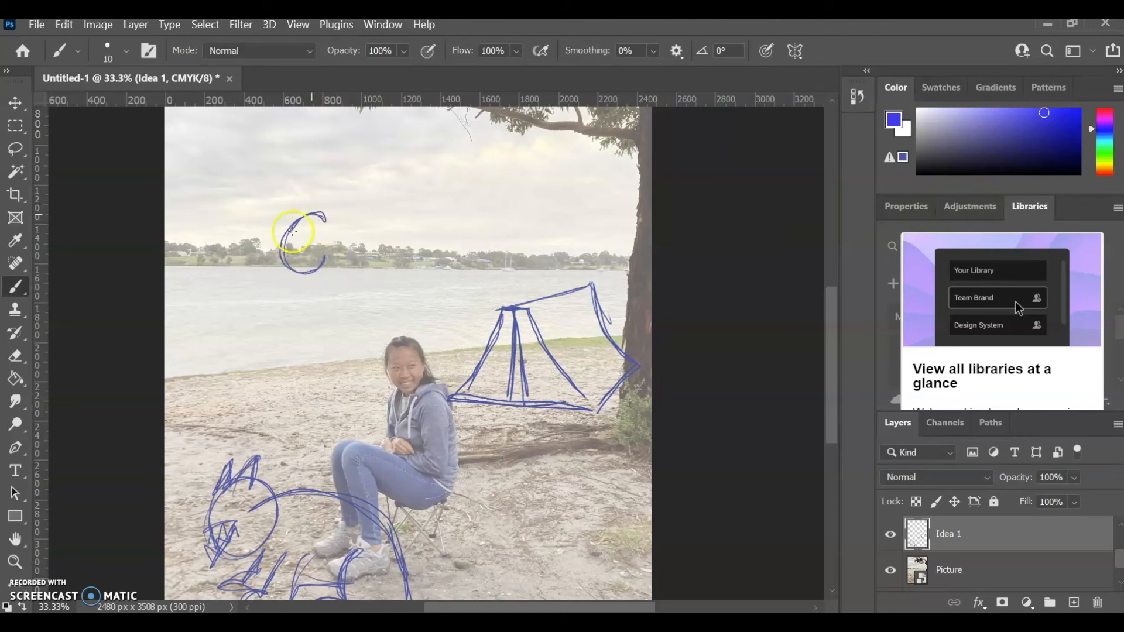
pyautogui.moveTo(326, 263)
pyautogui.mouseDown()
pyautogui.moveTo(306, 244)
pyautogui.moveTo(301, 254)
pyautogui.moveTo(301, 237)
pyautogui.mouseUp()
pyautogui.moveTo(302, 238); pyautogui.dragTo(310, 233)
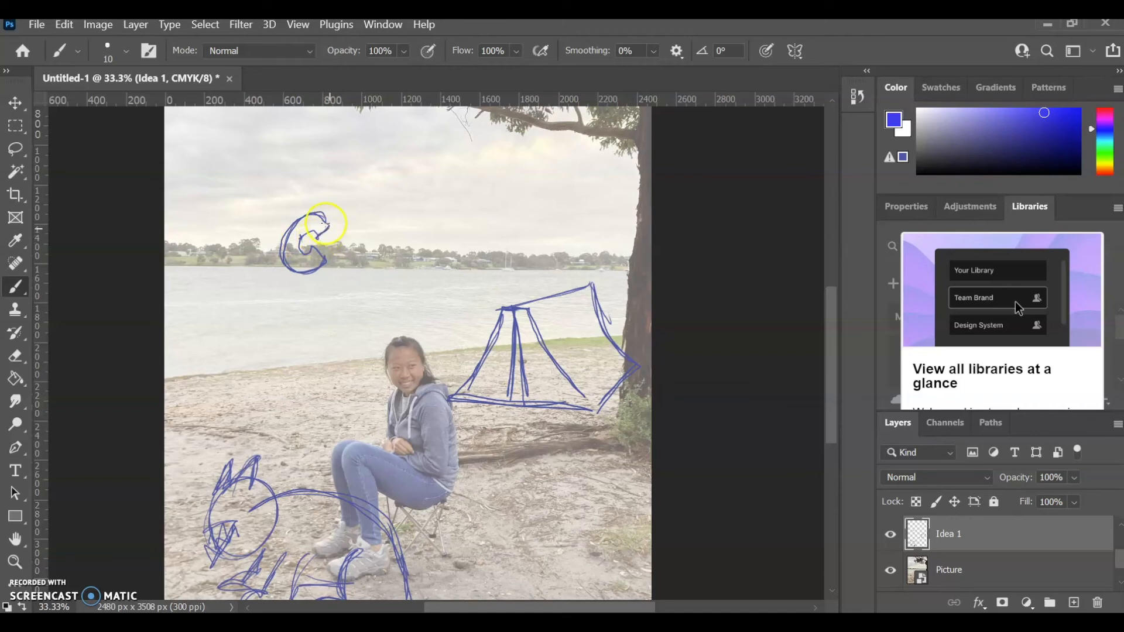
pyautogui.moveTo(319, 309); pyautogui.dragTo(315, 311)
pyautogui.moveTo(353, 388)
pyautogui.mouseDown()
pyautogui.moveTo(276, 331)
pyautogui.moveTo(272, 449)
pyautogui.moveTo(295, 451)
pyautogui.moveTo(335, 424)
pyautogui.moveTo(289, 391)
pyautogui.moveTo(315, 397)
pyautogui.moveTo(308, 359)
pyautogui.mouseUp()
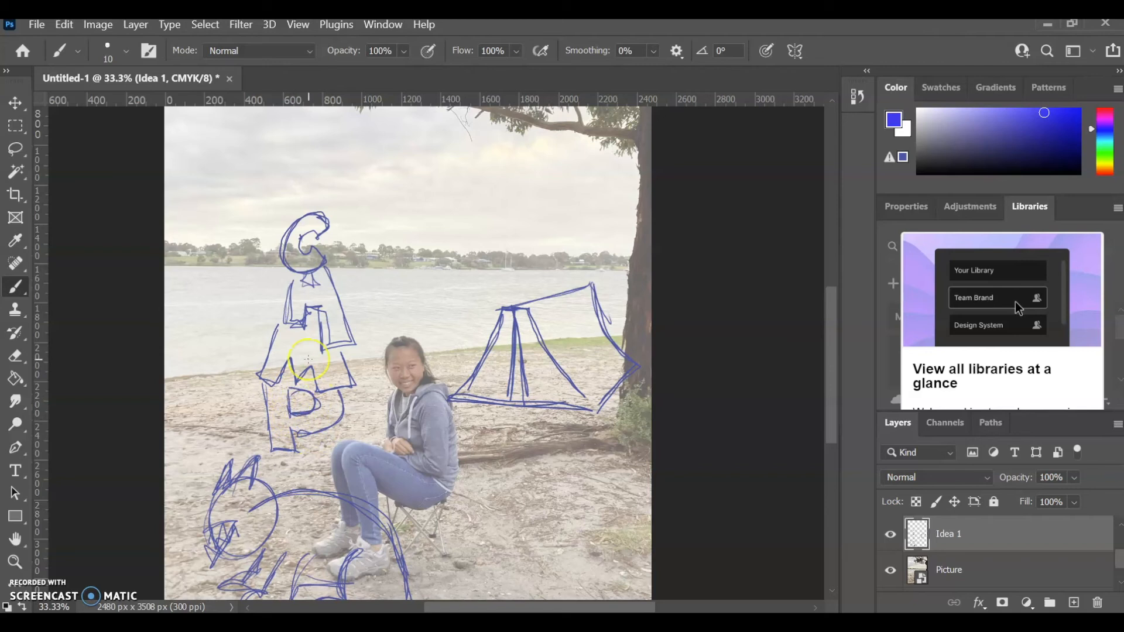
pyautogui.moveTo(347, 401)
pyautogui.mouseDown()
pyautogui.moveTo(295, 459)
pyautogui.moveTo(271, 447)
pyautogui.moveTo(348, 411)
pyautogui.moveTo(349, 435)
pyautogui.moveTo(338, 433)
pyautogui.moveTo(356, 436)
pyautogui.moveTo(346, 389)
pyautogui.moveTo(363, 409)
pyautogui.moveTo(387, 406)
pyautogui.moveTo(384, 442)
pyautogui.mouseUp()
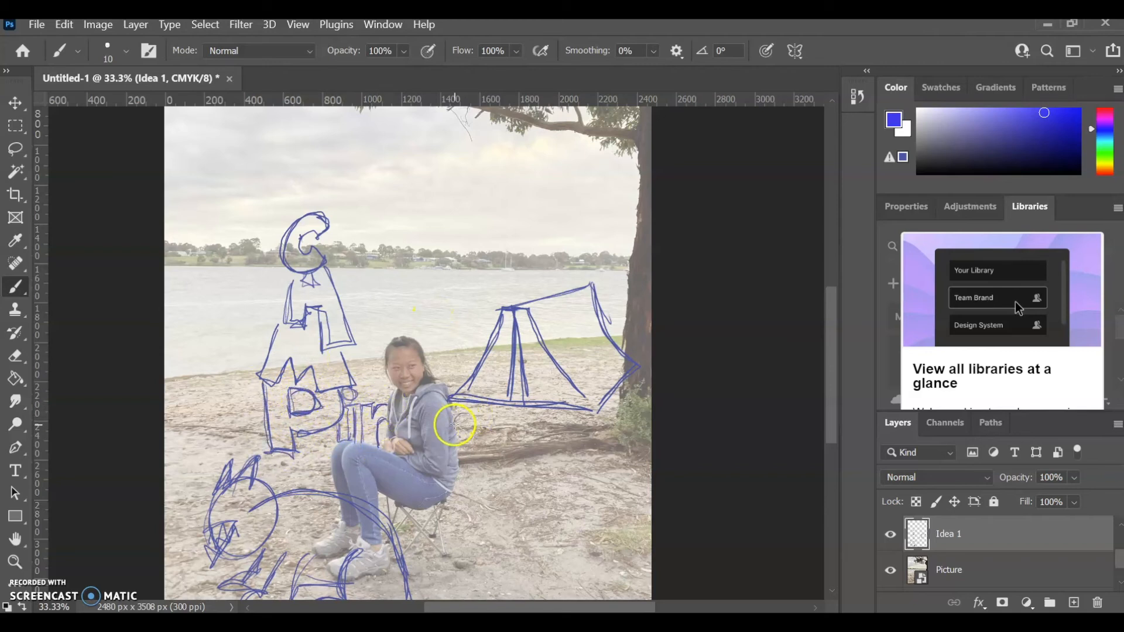
pyautogui.moveTo(471, 413)
pyautogui.mouseDown()
pyautogui.moveTo(459, 456)
pyautogui.moveTo(477, 449)
pyautogui.moveTo(458, 453)
pyautogui.moveTo(475, 408)
pyautogui.moveTo(487, 419)
pyautogui.moveTo(481, 504)
pyautogui.moveTo(461, 492)
pyautogui.moveTo(473, 480)
pyautogui.moveTo(466, 416)
pyautogui.mouseUp()
# Sketch a shooting star with a long curved tail in the sky and a finned fish on the lake above the tent.
pyautogui.moveTo(404, 319)
pyautogui.mouseDown()
pyautogui.moveTo(493, 201)
pyautogui.moveTo(455, 186)
pyautogui.moveTo(567, 187)
pyautogui.moveTo(585, 153)
pyautogui.mouseUp()
pyautogui.moveTo(469, 271); pyautogui.dragTo(548, 249)
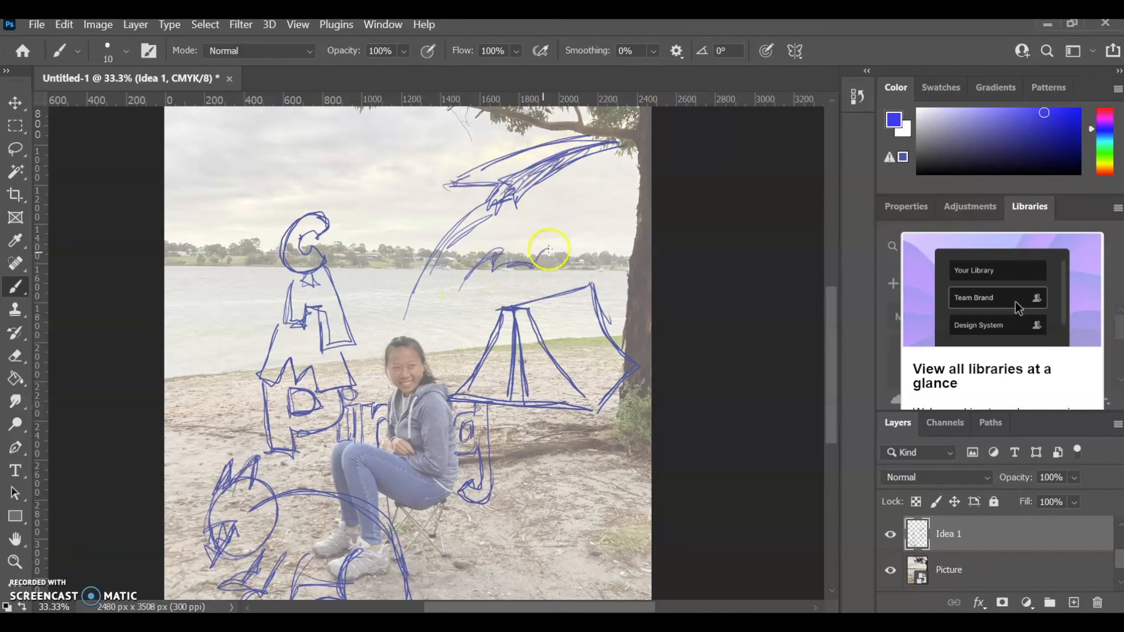
pyautogui.moveTo(474, 296); pyautogui.dragTo(518, 295)
# Sketch a campfire with tall flames and crossed logs on the sand in front of the tent.
pyautogui.moveTo(597, 352)
pyautogui.mouseDown()
pyautogui.moveTo(473, 531)
pyautogui.moveTo(570, 537)
pyautogui.moveTo(547, 503)
pyautogui.moveTo(555, 446)
pyautogui.moveTo(568, 505)
pyautogui.moveTo(573, 396)
pyautogui.moveTo(570, 527)
pyautogui.mouseUp()
pyautogui.scroll(-1, 564, 421)
pyautogui.scroll(1, 564, 421)
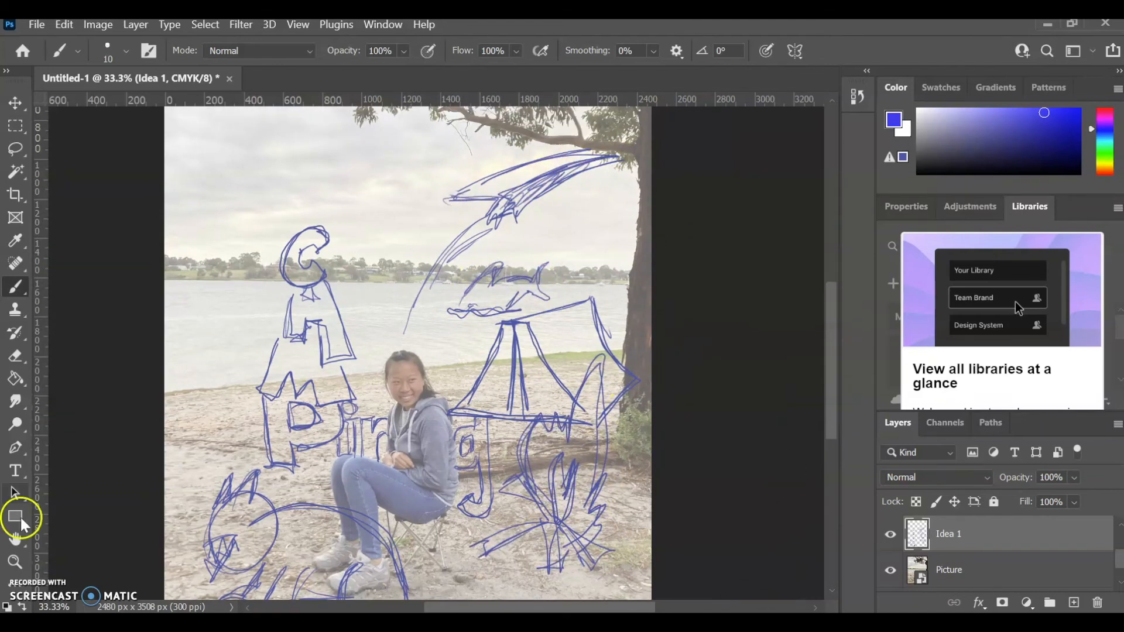
# Draw a bold speech bubble containing XXX above the woman, with its tail reaching her head, using a 35 px brush.
pyautogui.click(16, 562)
pyautogui.moveTo(678, 467); pyautogui.dragTo(609, 475)
pyautogui.press('b')
pyautogui.moveTo(422, 374)
pyautogui.mouseDown()
pyautogui.moveTo(314, 284)
pyautogui.moveTo(419, 368)
pyautogui.mouseUp()
pyautogui.moveTo(423, 373); pyautogui.dragTo(311, 293)
pyautogui.moveTo(310, 293); pyautogui.dragTo(419, 366)
pyautogui.click(126, 52)
pyautogui.moveTo(107, 57); pyautogui.dragTo(116, 58)
pyautogui.click(418, 368)
pyautogui.moveTo(418, 368)
pyautogui.mouseDown()
pyautogui.moveTo(310, 289)
pyautogui.moveTo(408, 340)
pyautogui.mouseUp()
pyautogui.moveTo(355, 232)
pyautogui.mouseDown()
pyautogui.moveTo(422, 369)
pyautogui.moveTo(315, 221)
pyautogui.moveTo(408, 364)
pyautogui.moveTo(376, 235)
pyautogui.moveTo(381, 257)
pyautogui.moveTo(352, 236)
pyautogui.moveTo(412, 257)
pyautogui.moveTo(411, 234)
pyautogui.moveTo(324, 305)
pyautogui.moveTo(430, 302)
pyautogui.mouseUp()
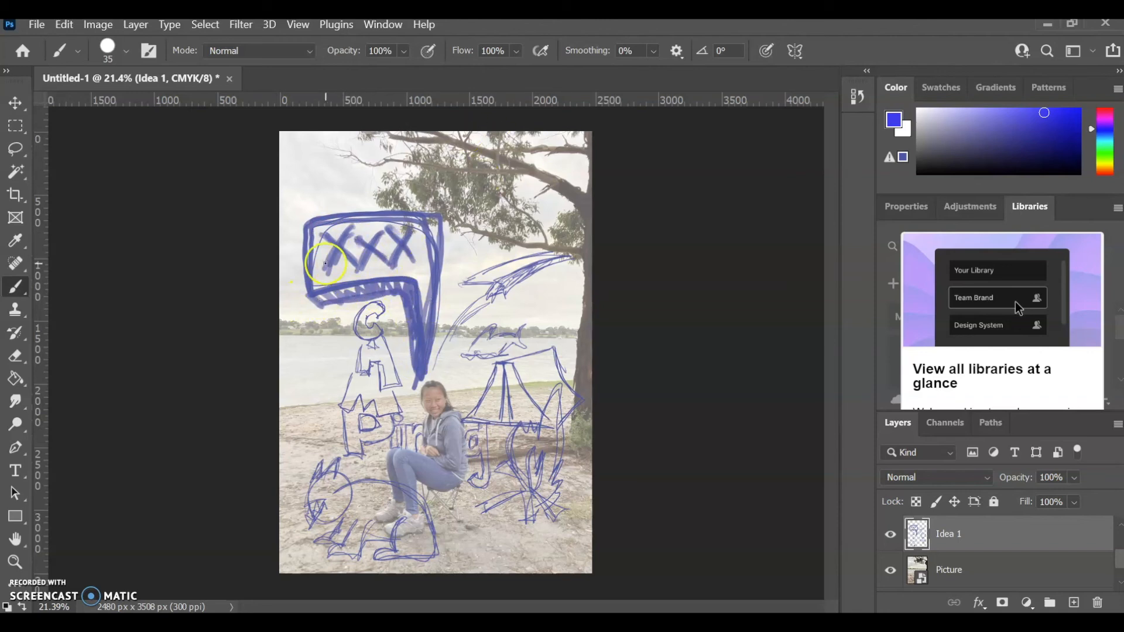
# Draw a thick rectangular frame around the scene, leaving gaps where the speech bubble and shooting star cross it.
pyautogui.moveTo(377, 161); pyautogui.dragTo(511, 160)
pyautogui.moveTo(551, 193); pyautogui.dragTo(553, 243)
pyautogui.moveTo(331, 209); pyautogui.dragTo(497, 157)
pyautogui.moveTo(554, 271); pyautogui.dragTo(550, 341)
pyautogui.moveTo(333, 308); pyautogui.dragTo(329, 462)
pyautogui.moveTo(330, 165); pyautogui.dragTo(331, 209)
pyautogui.moveTo(333, 158); pyautogui.dragTo(562, 157)
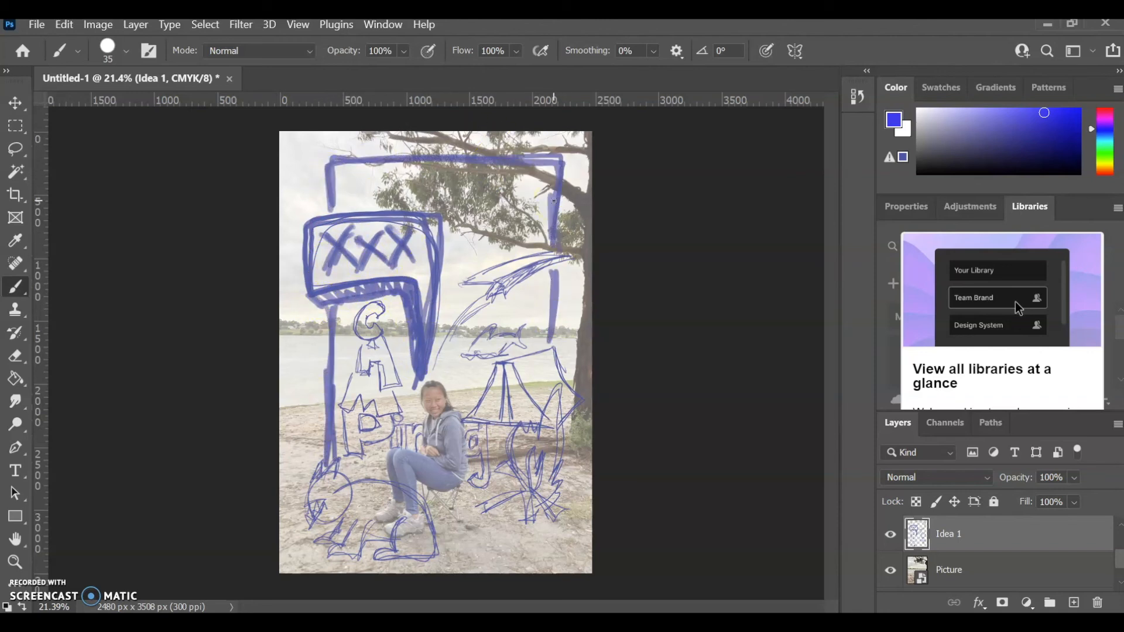
# Toggle the Idea 1 layer's visibility to compare the faded photo with and without the sketch.
pyautogui.click(891, 538)
pyautogui.click(890, 536)
pyautogui.click(889, 535)
pyautogui.click(889, 535)
pyautogui.click(888, 535)
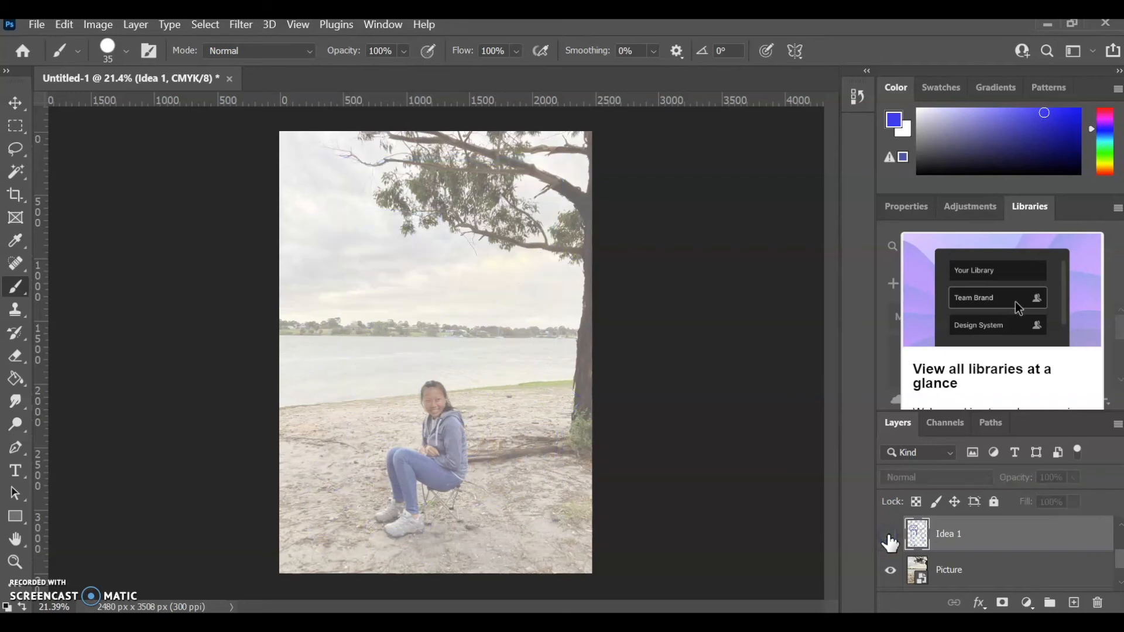
pyautogui.click(889, 535)
pyautogui.click(889, 536)
pyautogui.click(889, 535)
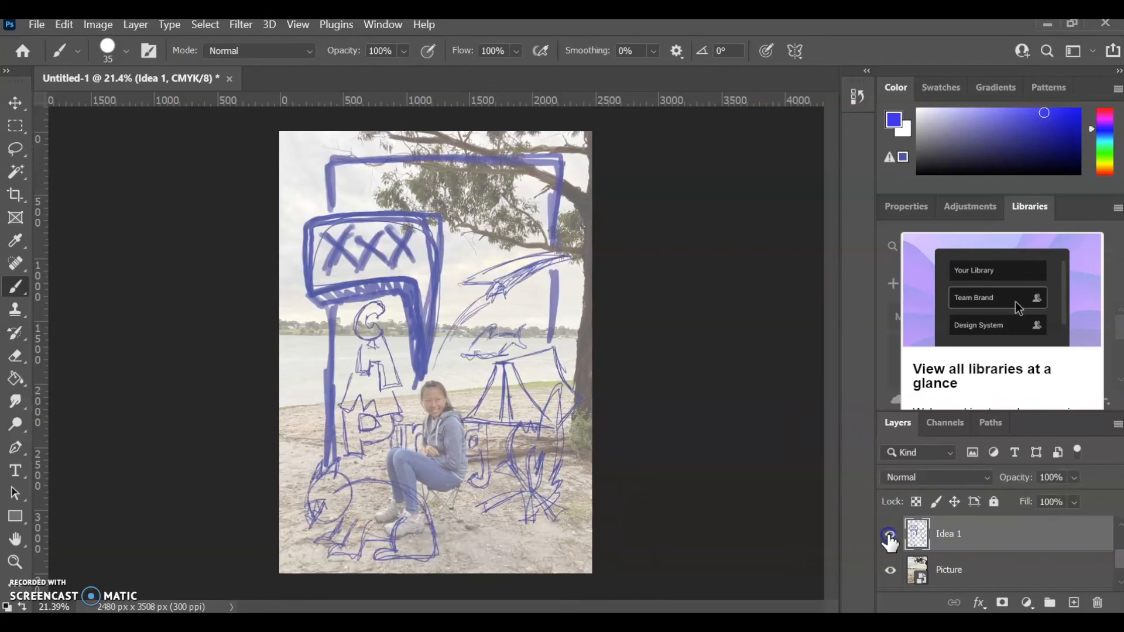
pyautogui.click(889, 535)
pyautogui.click(889, 535)
# Hide the Idea 1 layer and make the Idea 2 layer visible and active.
pyautogui.scroll(1, 958, 571)
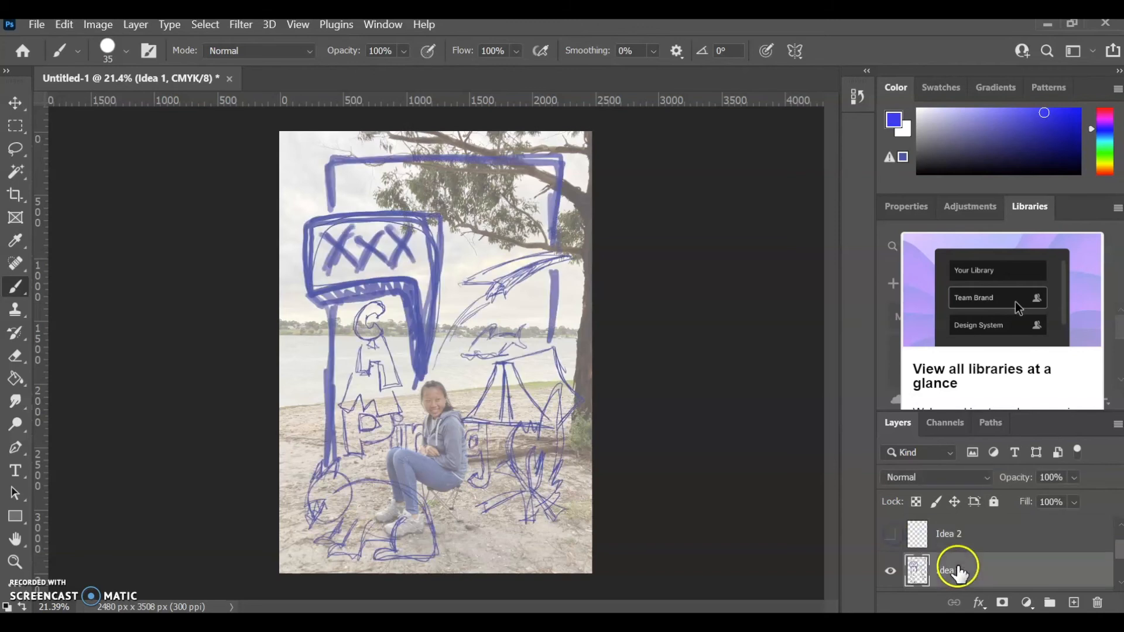
pyautogui.click(890, 571)
pyautogui.click(890, 534)
pyautogui.click(978, 532)
pyautogui.click(1007, 538)
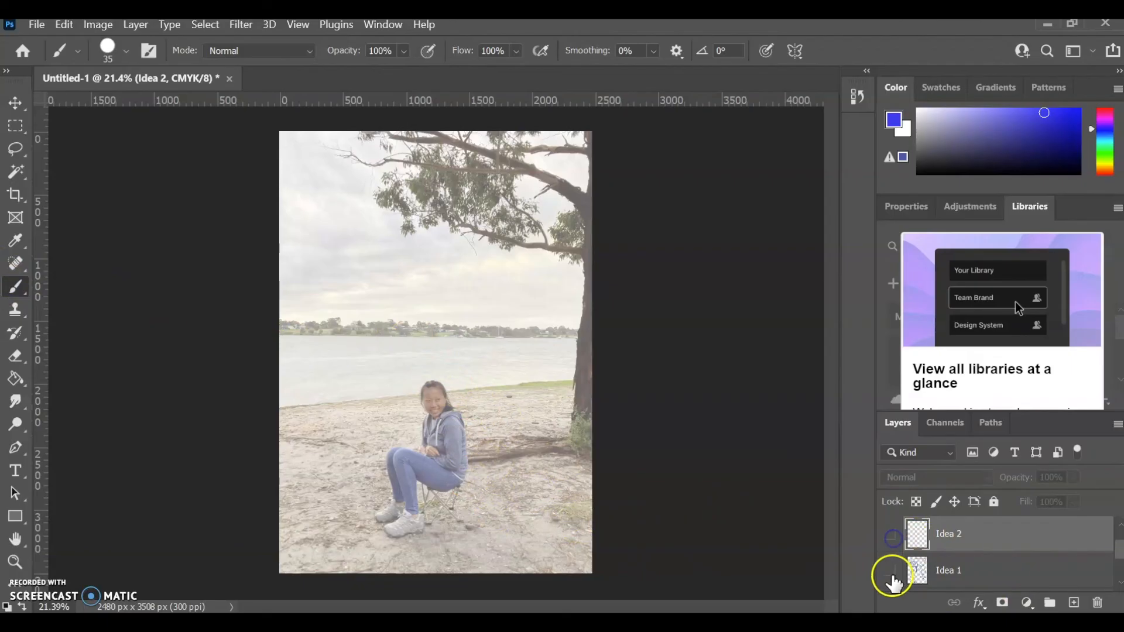
# Show and select the Idea 1 layer, and prepare an Export As of the document in JPG format.
pyautogui.click(892, 574)
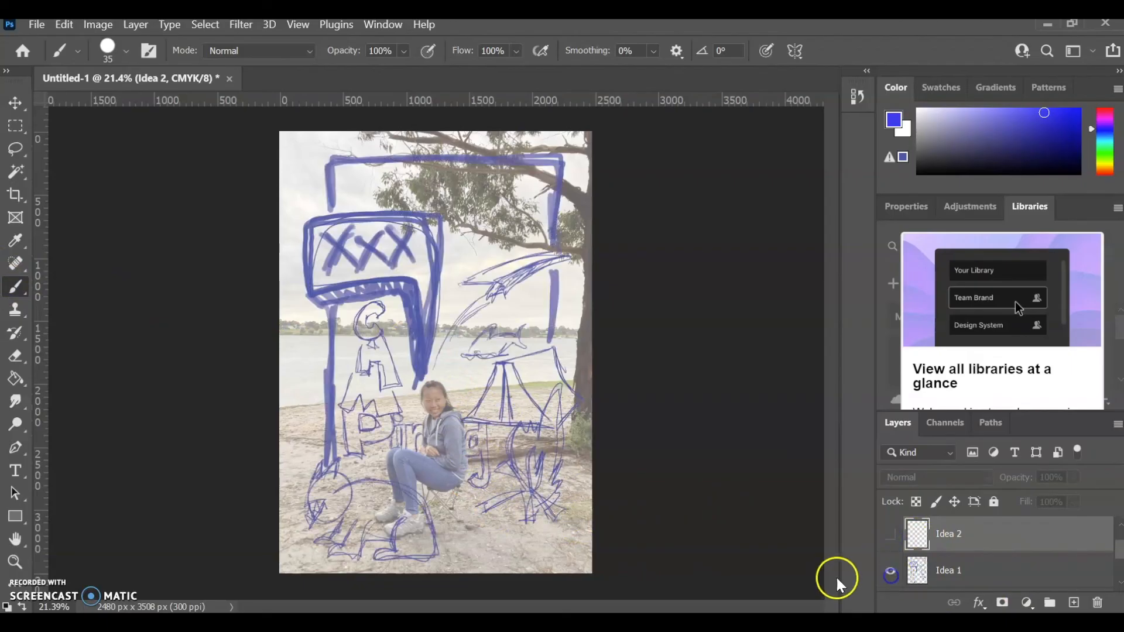
pyautogui.click(961, 573)
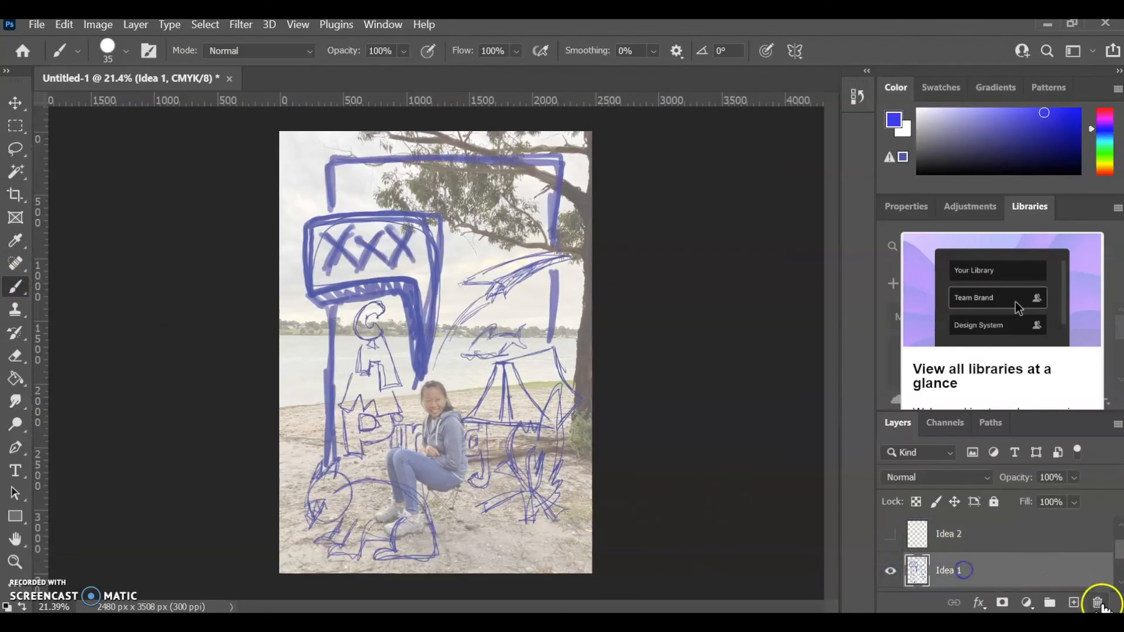
pyautogui.click(41, 27)
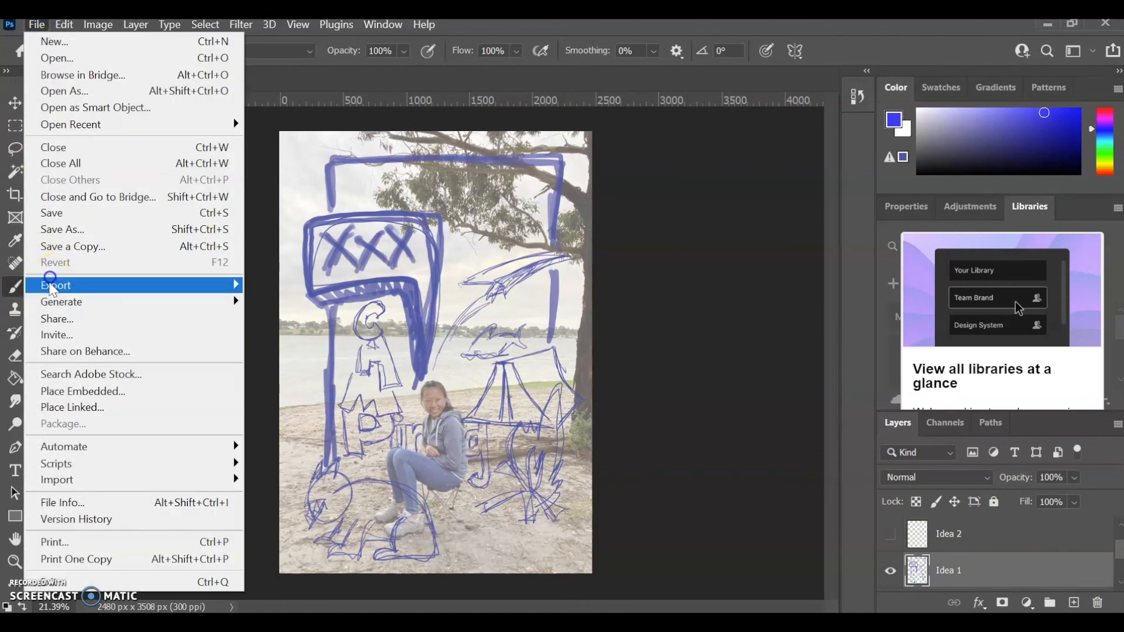
pyautogui.click(52, 286)
pyautogui.click(314, 316)
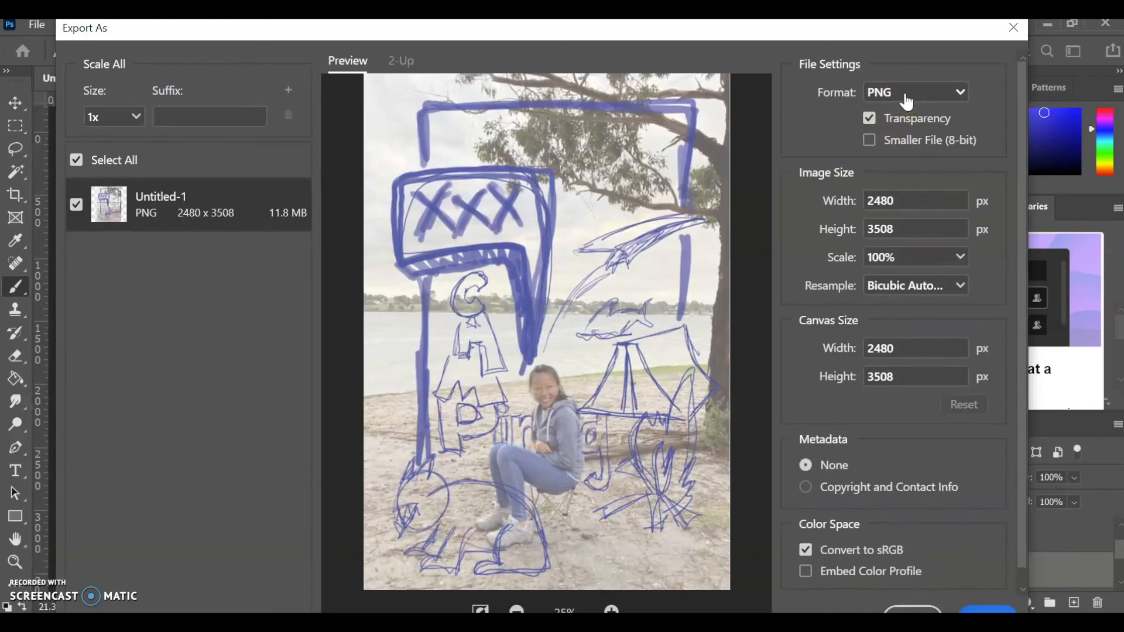
pyautogui.click(906, 100)
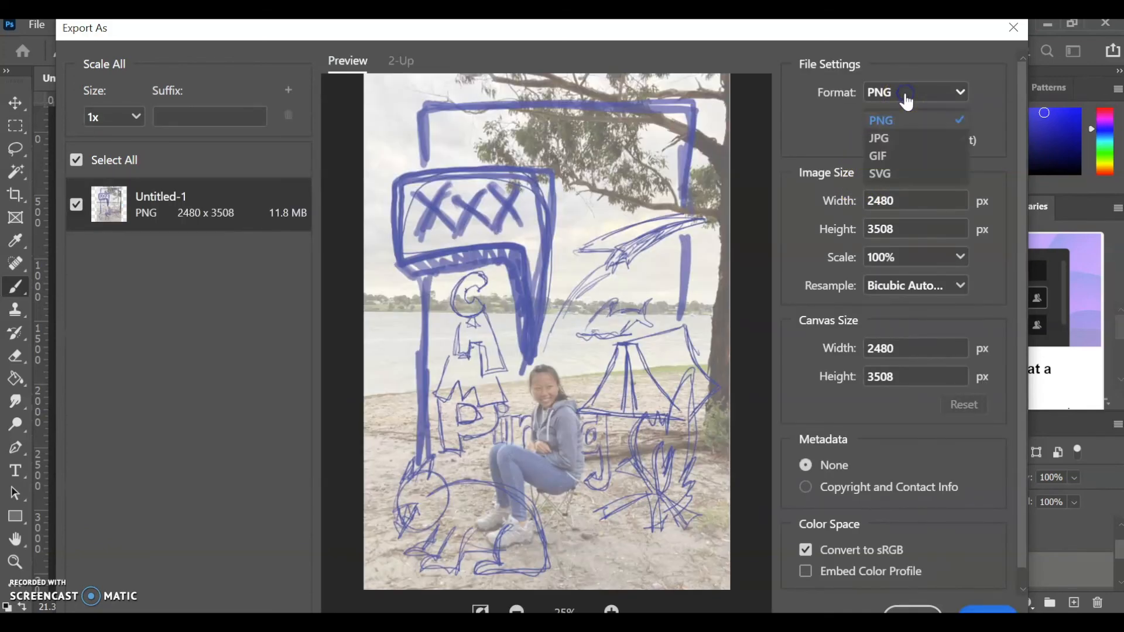
pyautogui.click(881, 141)
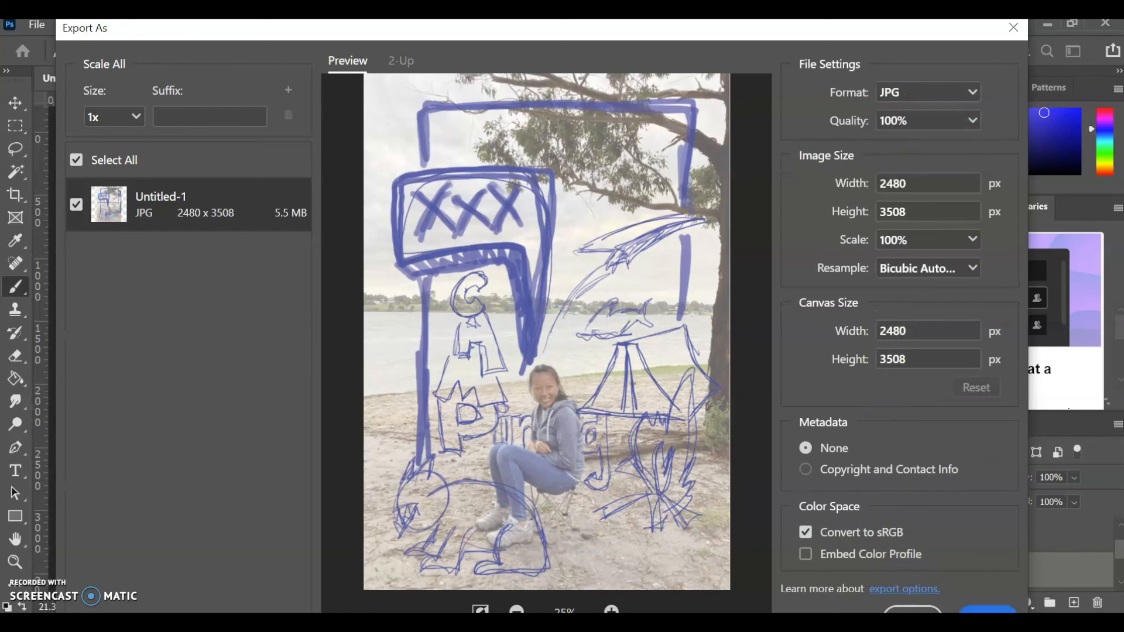
# Export the JPG to the Desktop under a file name containing Idea1.
pyautogui.click(992, 609)
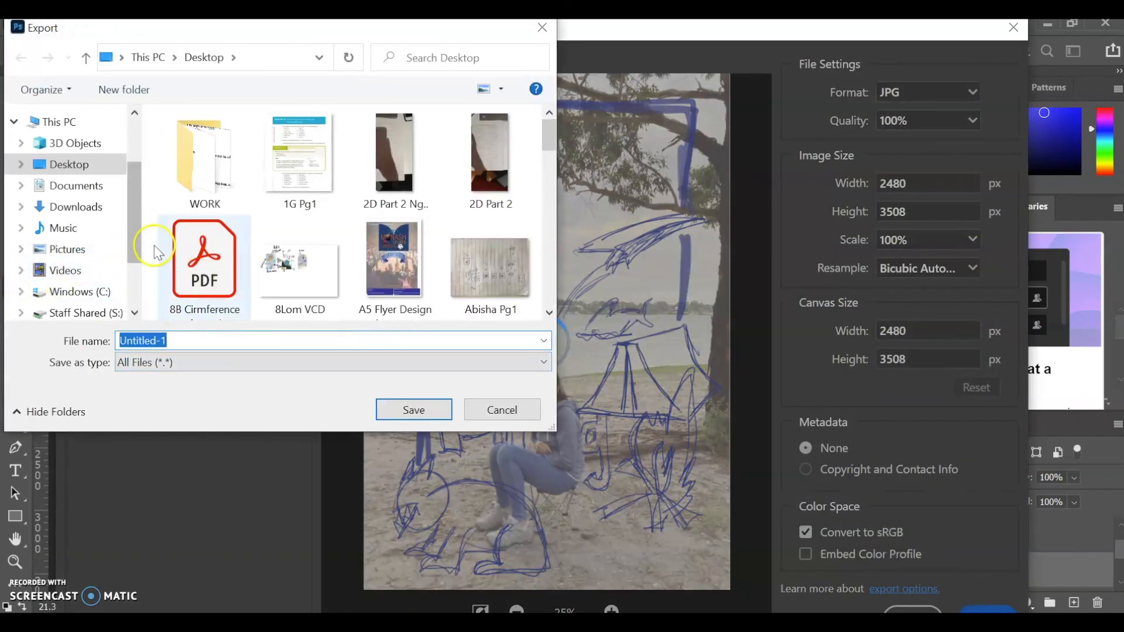
pyautogui.write('Idea1')
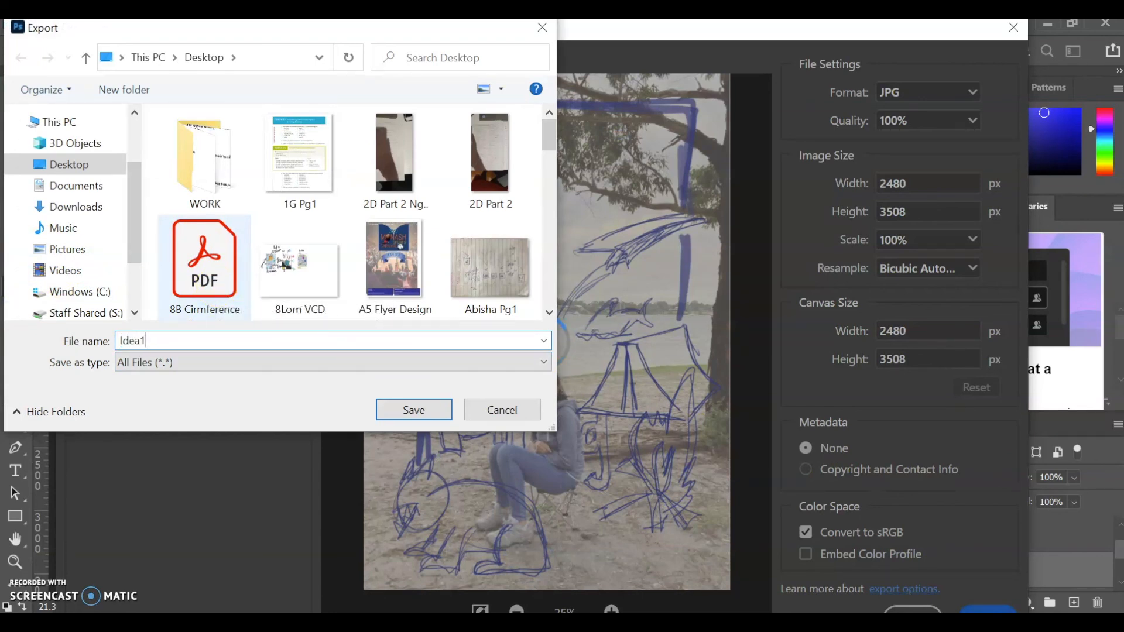
pyautogui.click(126, 338)
pyautogui.write('ong')
pyautogui.click(422, 407)
# Hide the Idea 1 layer, and show and select the Idea 2 layer for the next sketch.
pyautogui.click(890, 571)
pyautogui.click(890, 533)
pyautogui.click(997, 541)
pyautogui.scroll(1, 1000, 550)
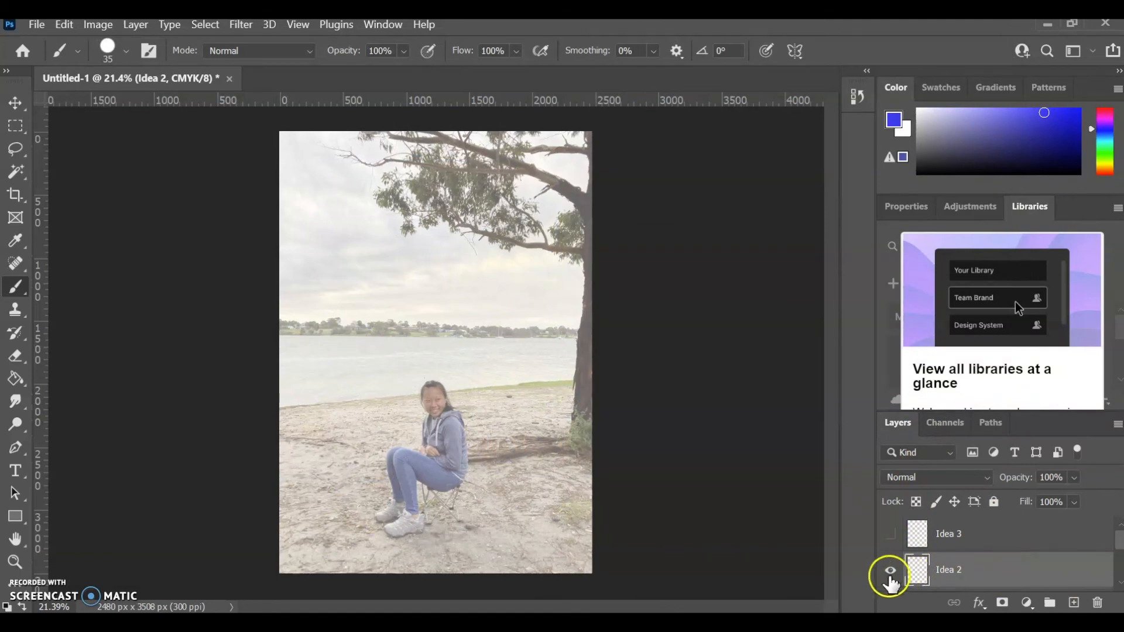
# Switch from the Idea 2 layer to a visible Idea 3 layer, and return to Idea 2.
pyautogui.click(890, 571)
pyautogui.click(891, 534)
pyautogui.click(997, 539)
pyautogui.click(891, 534)
pyautogui.click(890, 570)
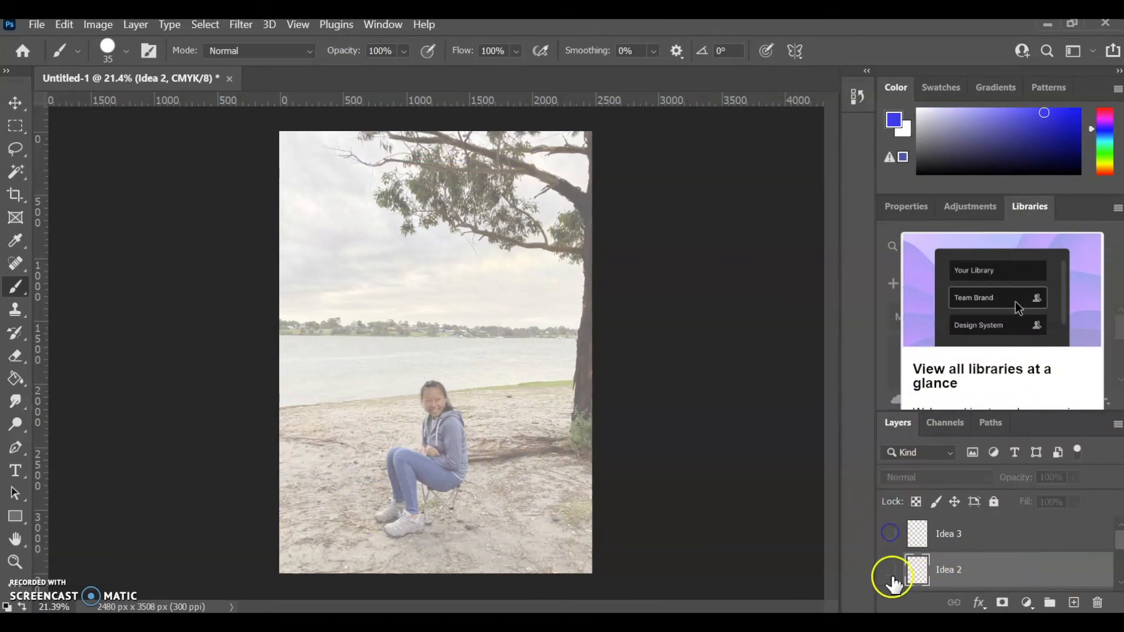
# Hide the Idea 2 layer and show the Idea 1 sketch over the photo again.
pyautogui.scroll(-1, 899, 573)
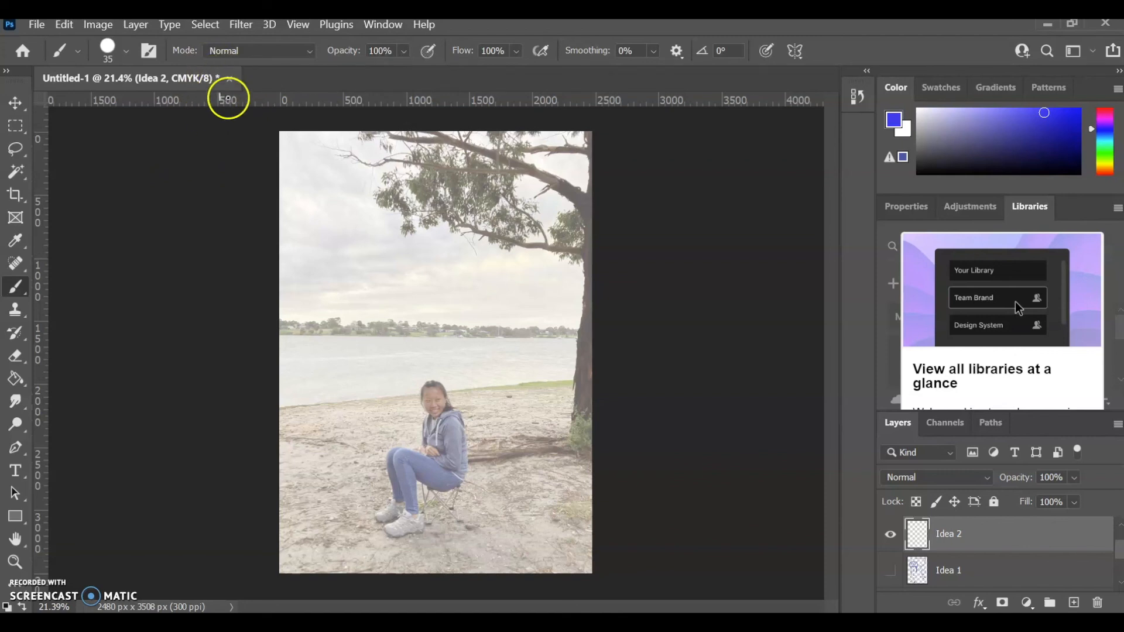
pyautogui.scroll(-1, 973, 573)
pyautogui.scroll(1, 907, 532)
pyautogui.click(891, 536)
pyautogui.scroll(-2, 895, 545)
pyautogui.scroll(1, 890, 539)
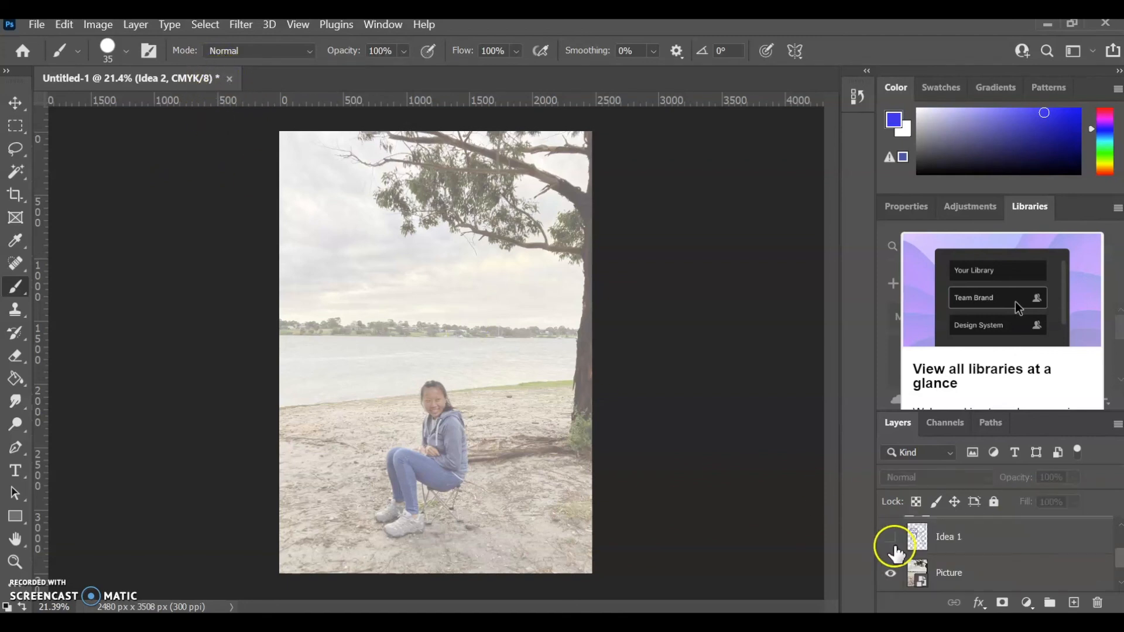
pyautogui.click(890, 537)
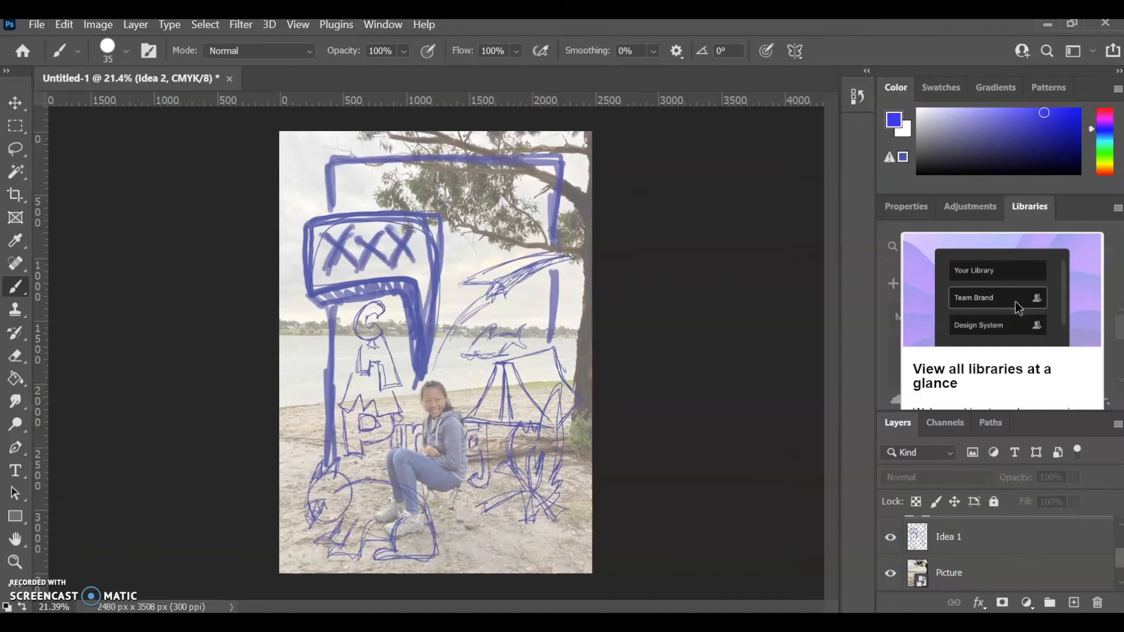